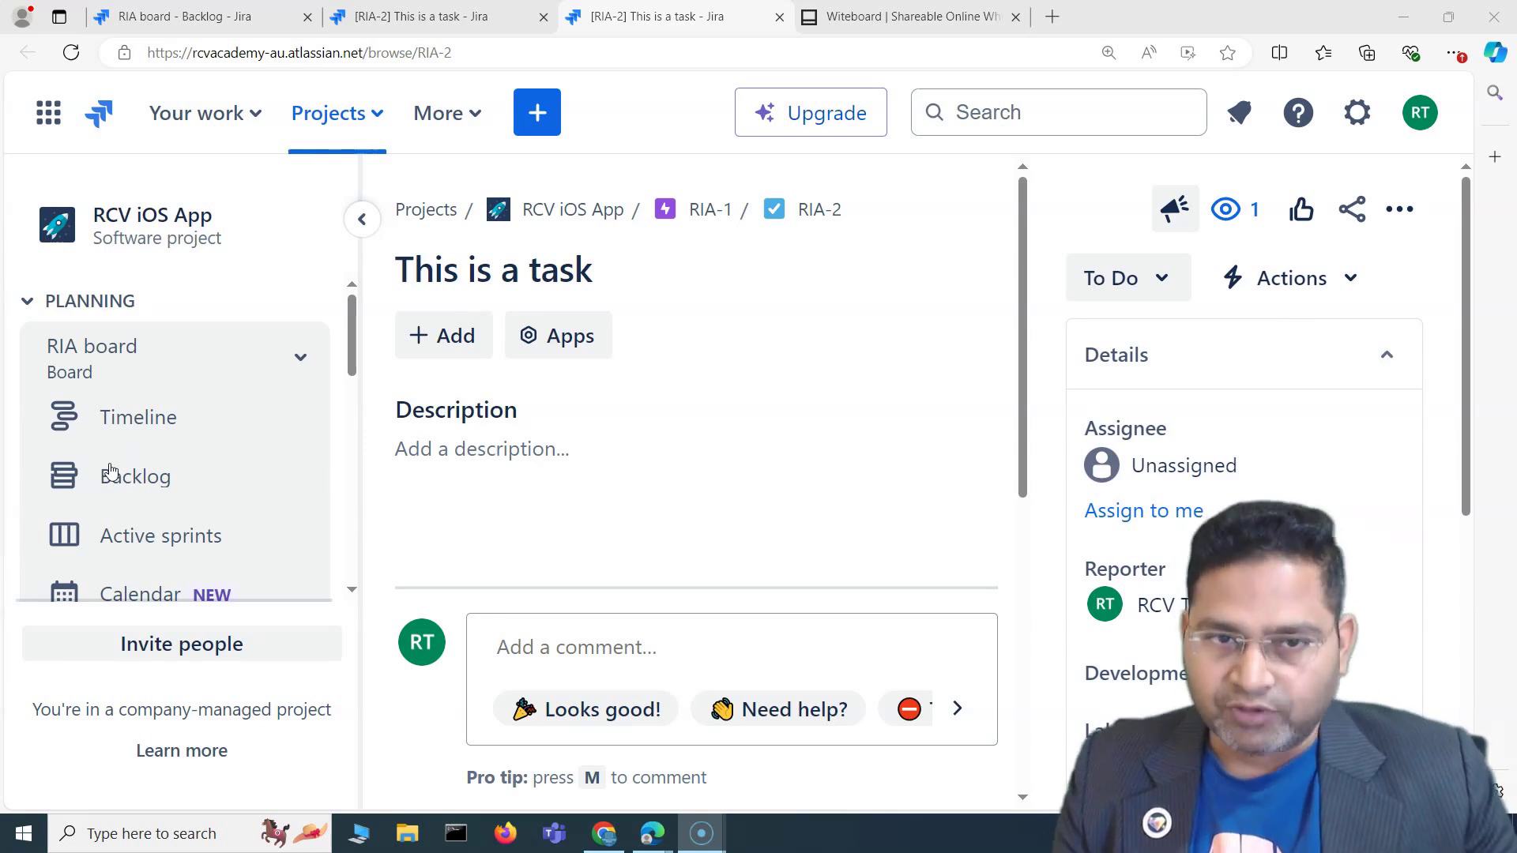
# - Open parent epic RIA-1 'iOS Payment Functionality' from the RIA-2 breadcrumb
pyautogui.click(711, 214)
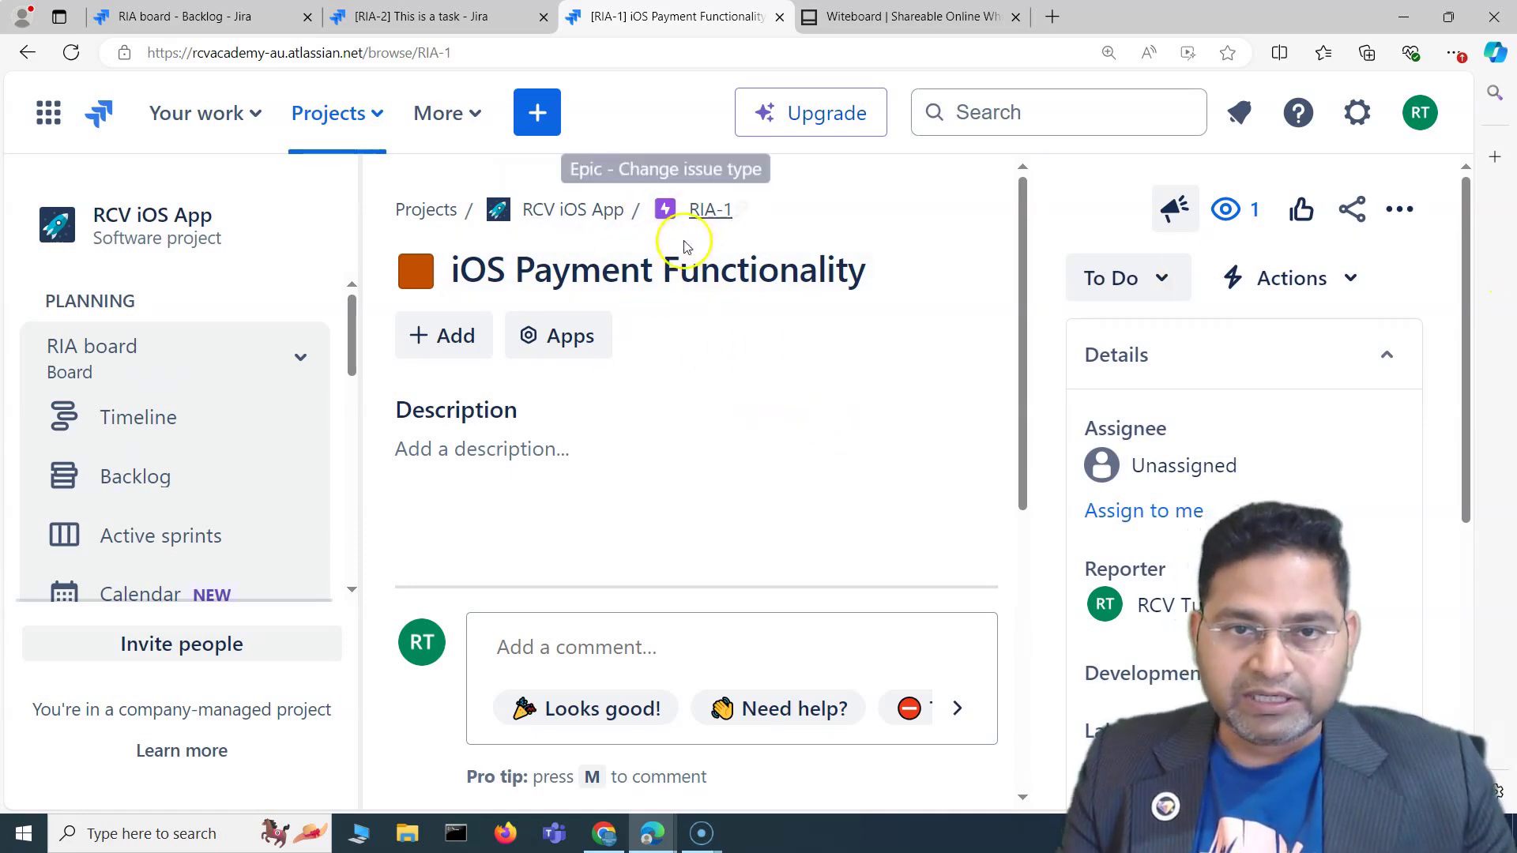
# - Choose Clone from epic RIA-1's Actions menu
pyautogui.click(1402, 208)
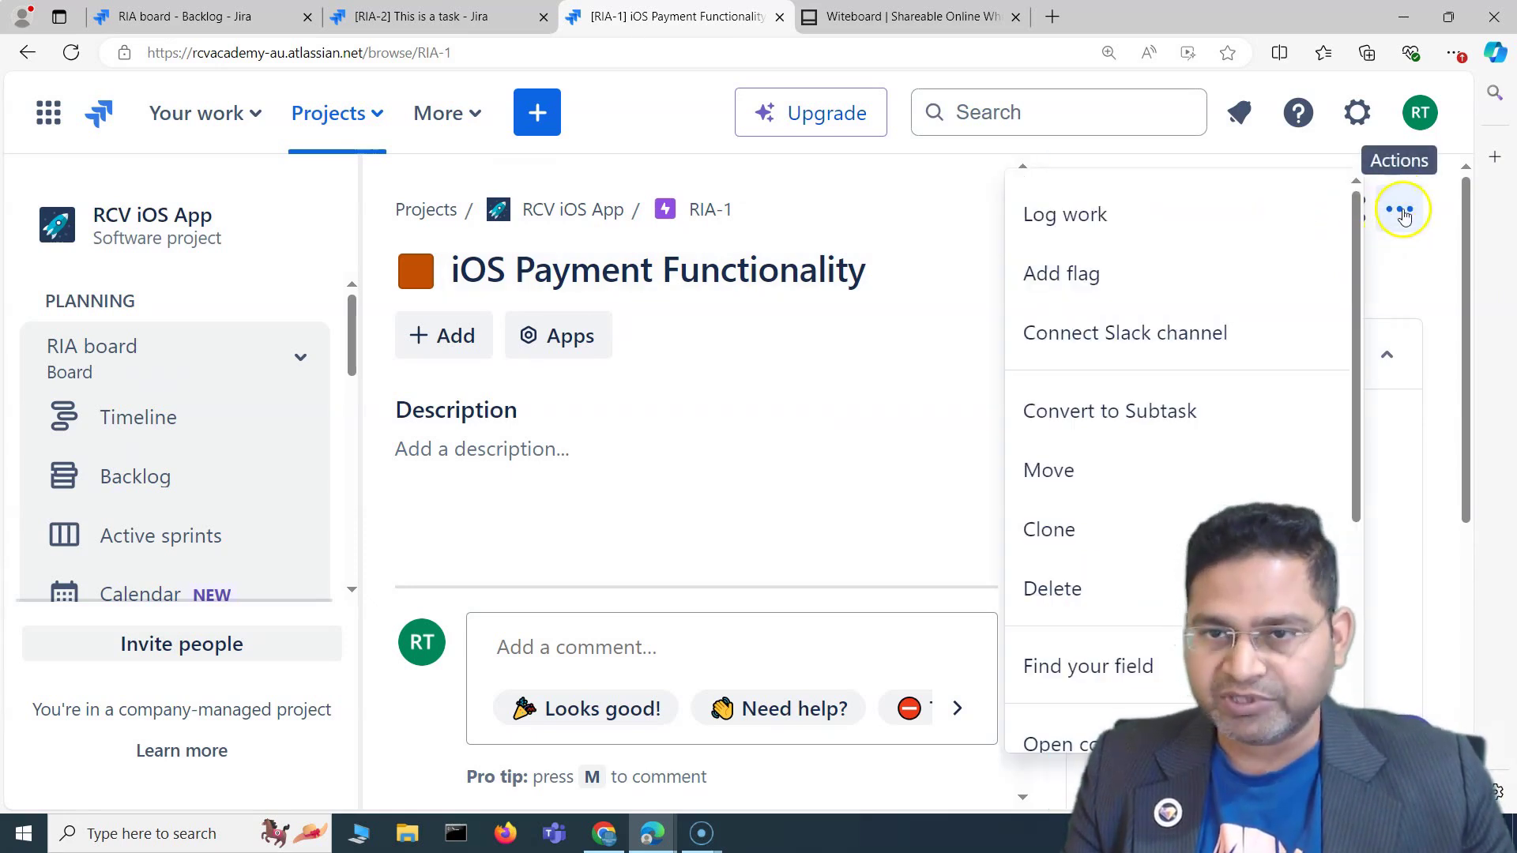
pyautogui.click(1068, 533)
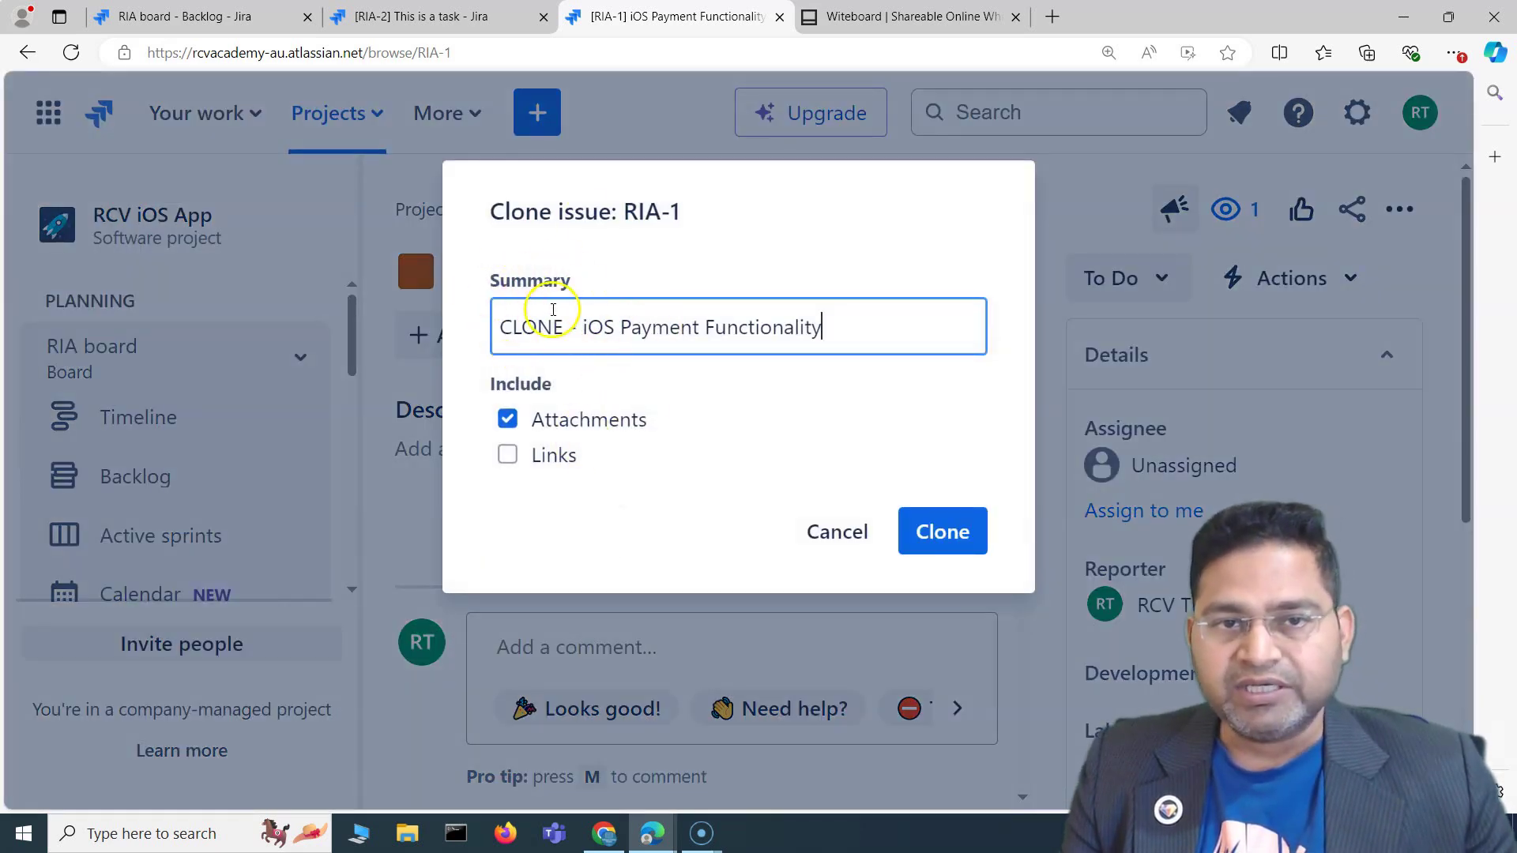
# - Clone RIA-1 as 'CLONE - iOS Payment Functionality' with Attachments and Links unchecked
pyautogui.moveTo(579, 328); pyautogui.dragTo(499, 337)
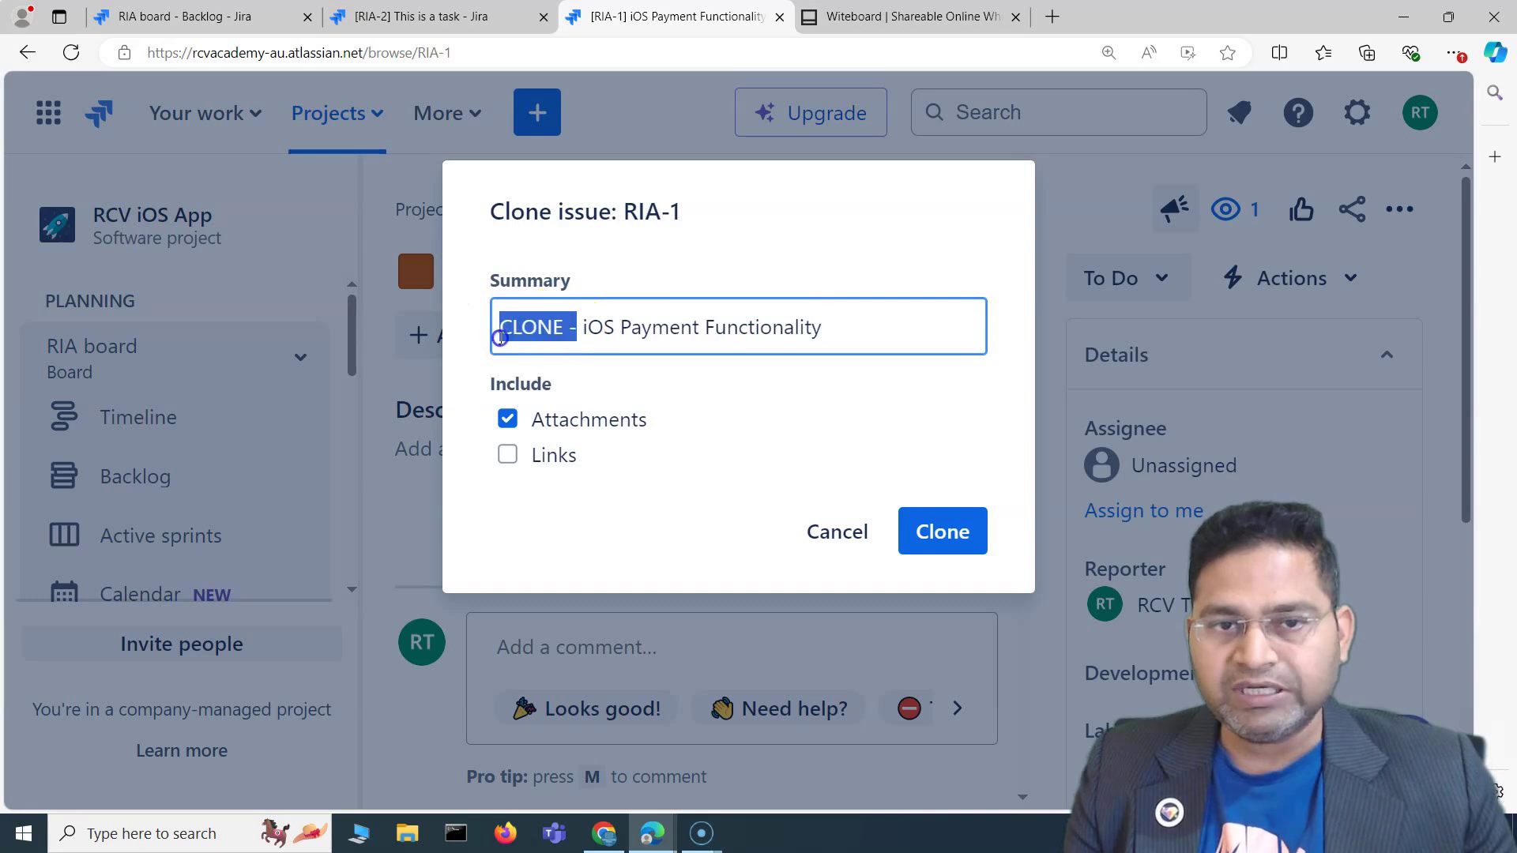
pyautogui.click(569, 503)
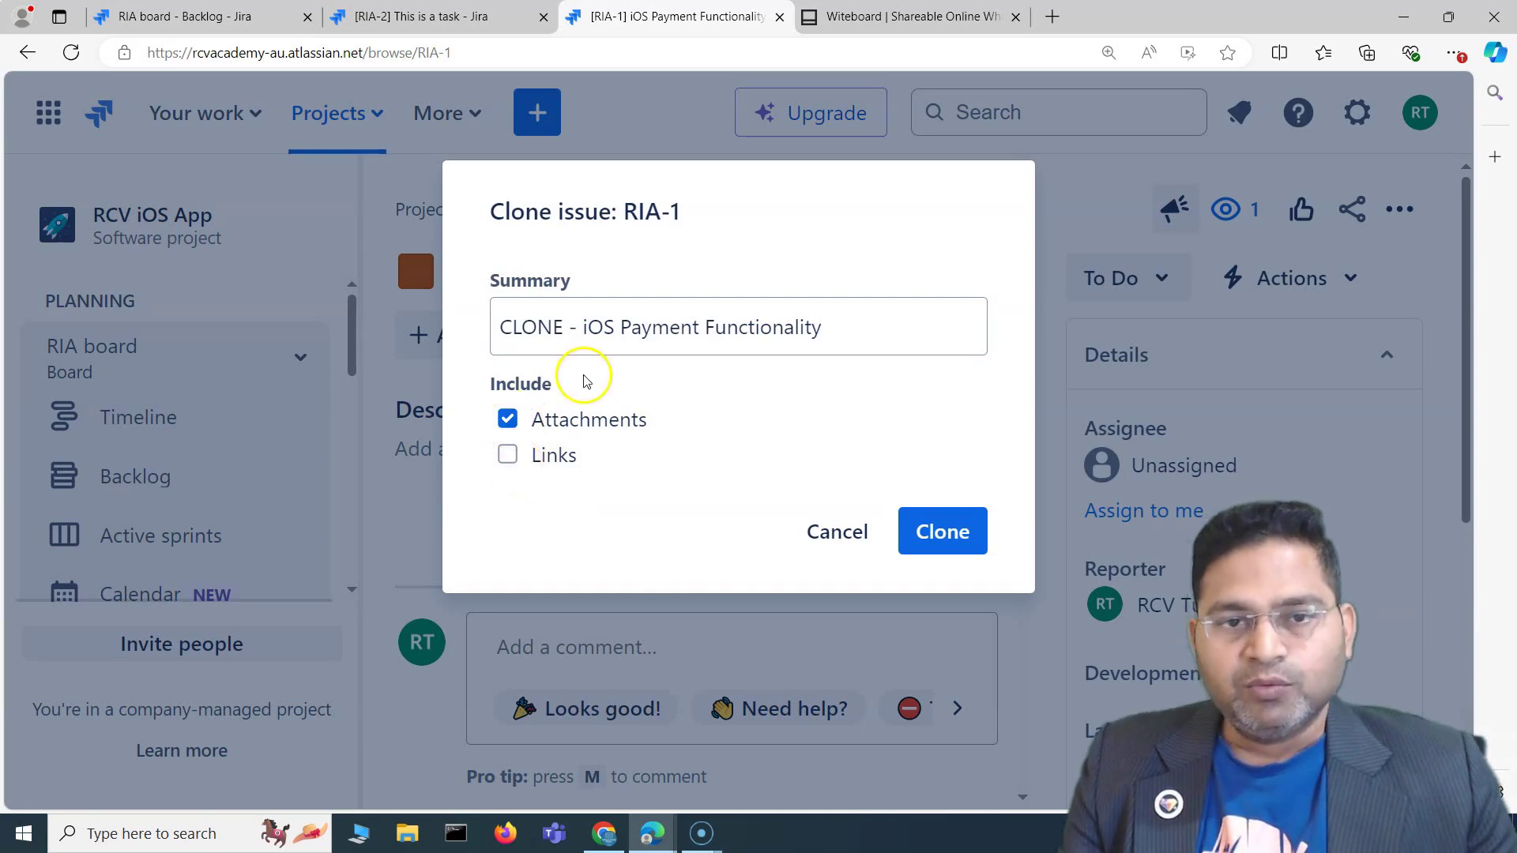
pyautogui.click(507, 457)
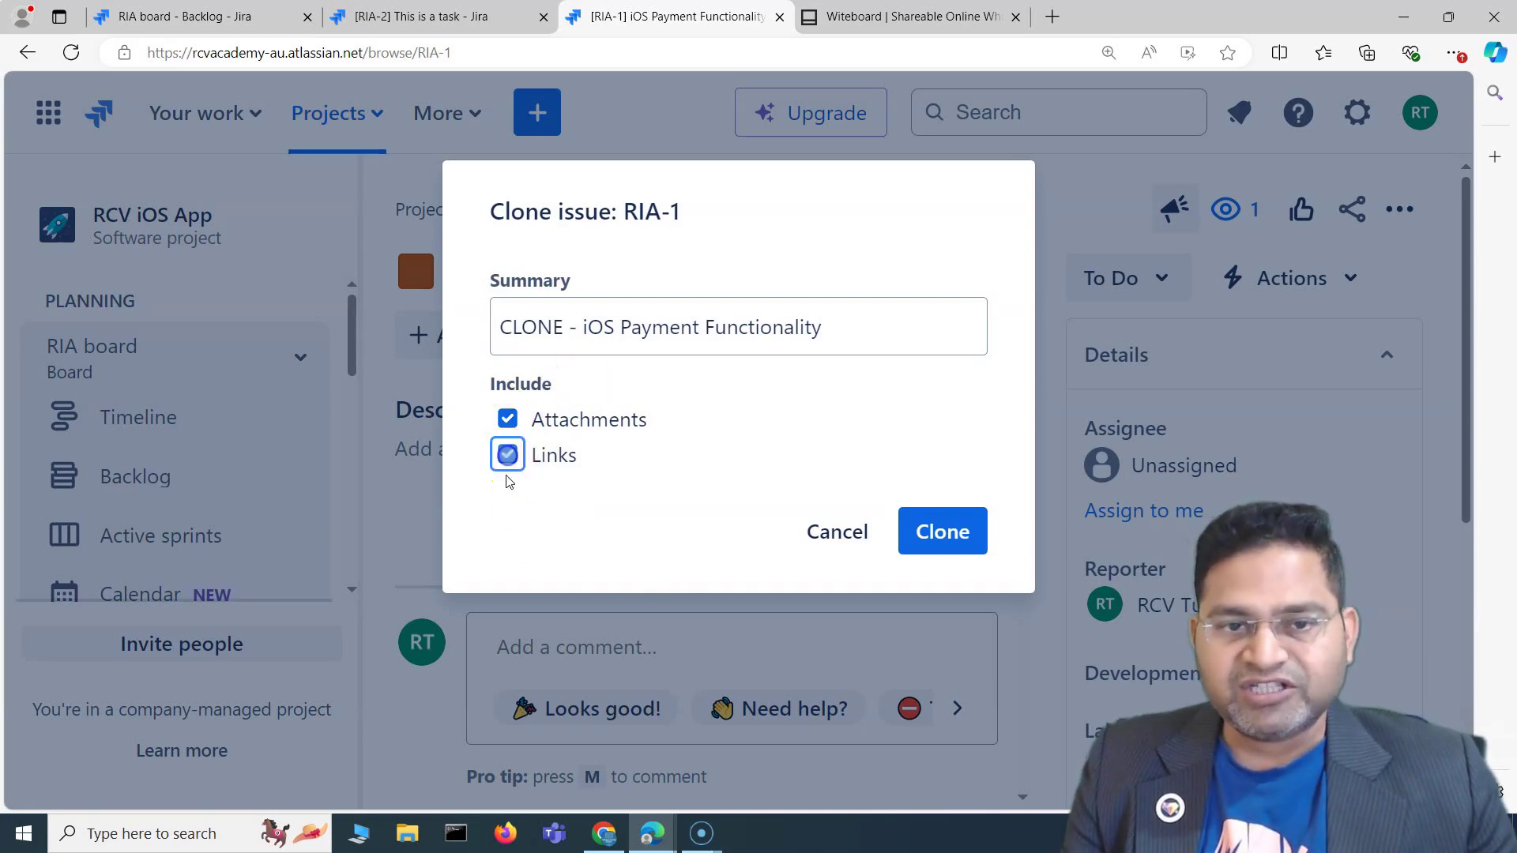
pyautogui.click(507, 421)
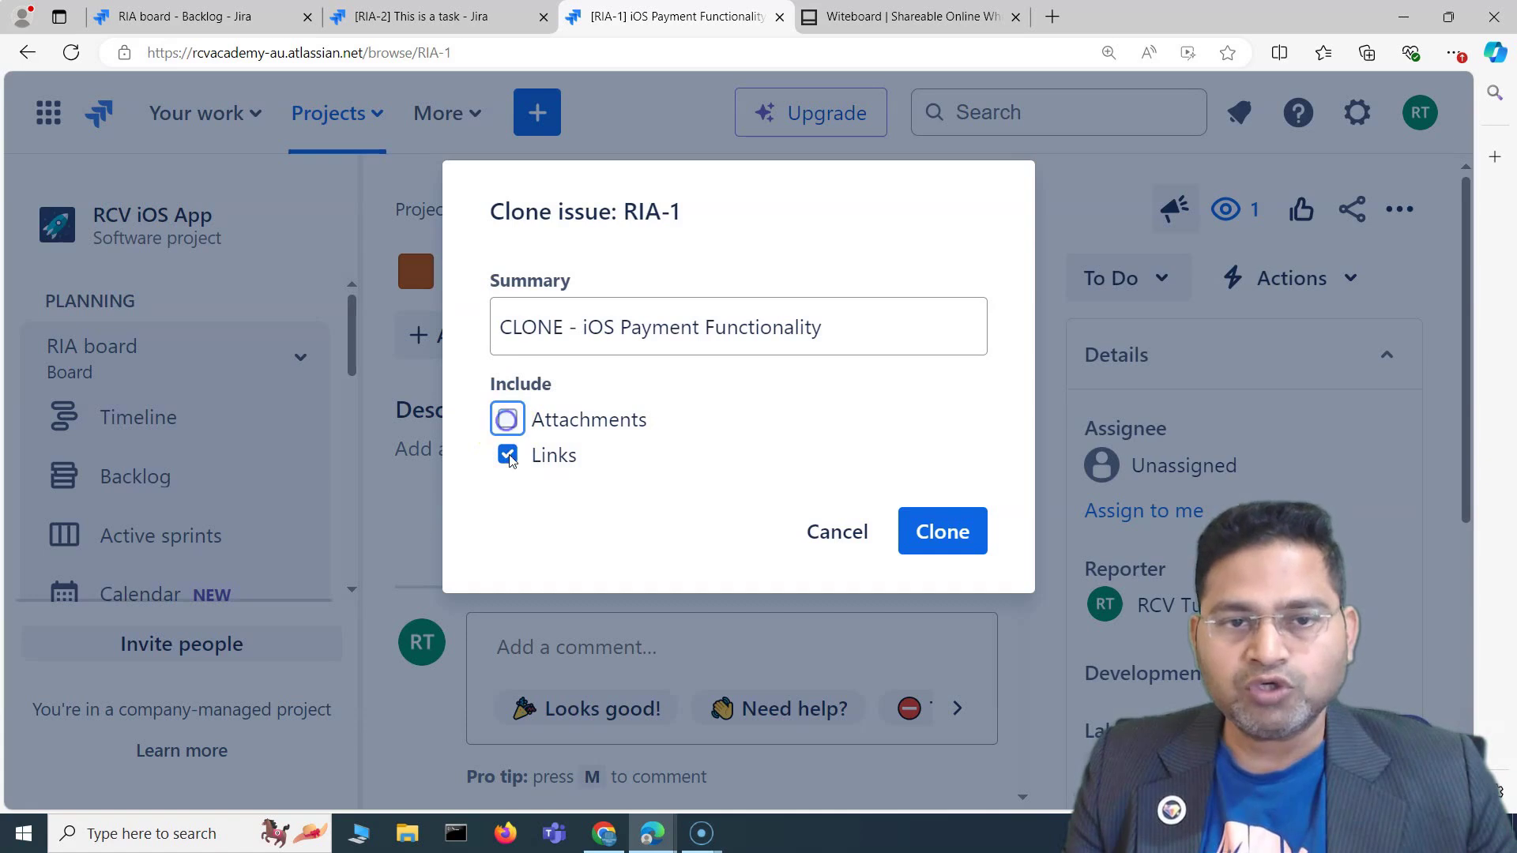
pyautogui.click(507, 455)
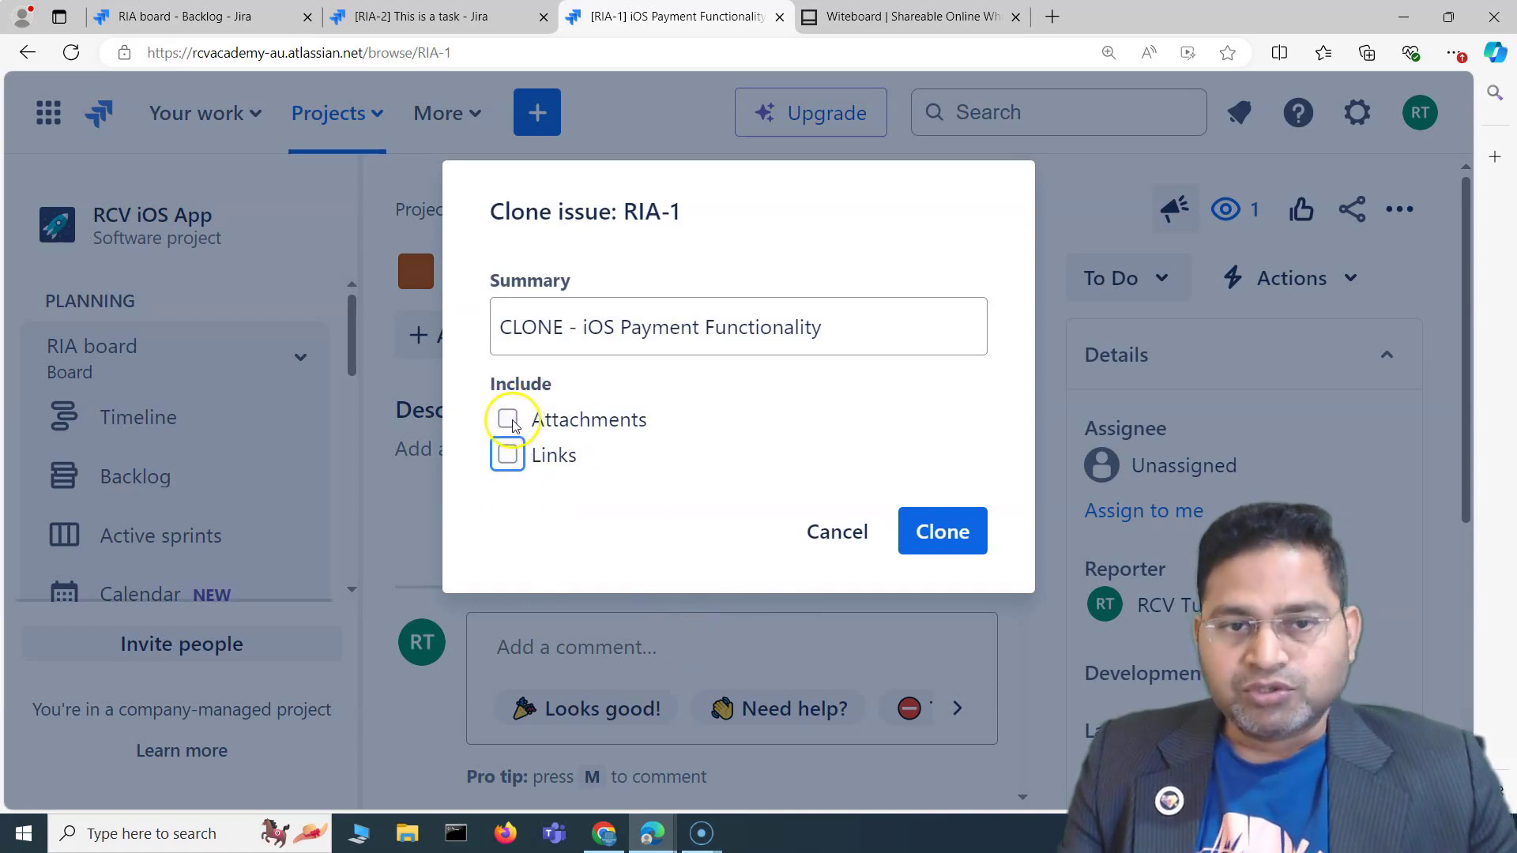
pyautogui.click(545, 419)
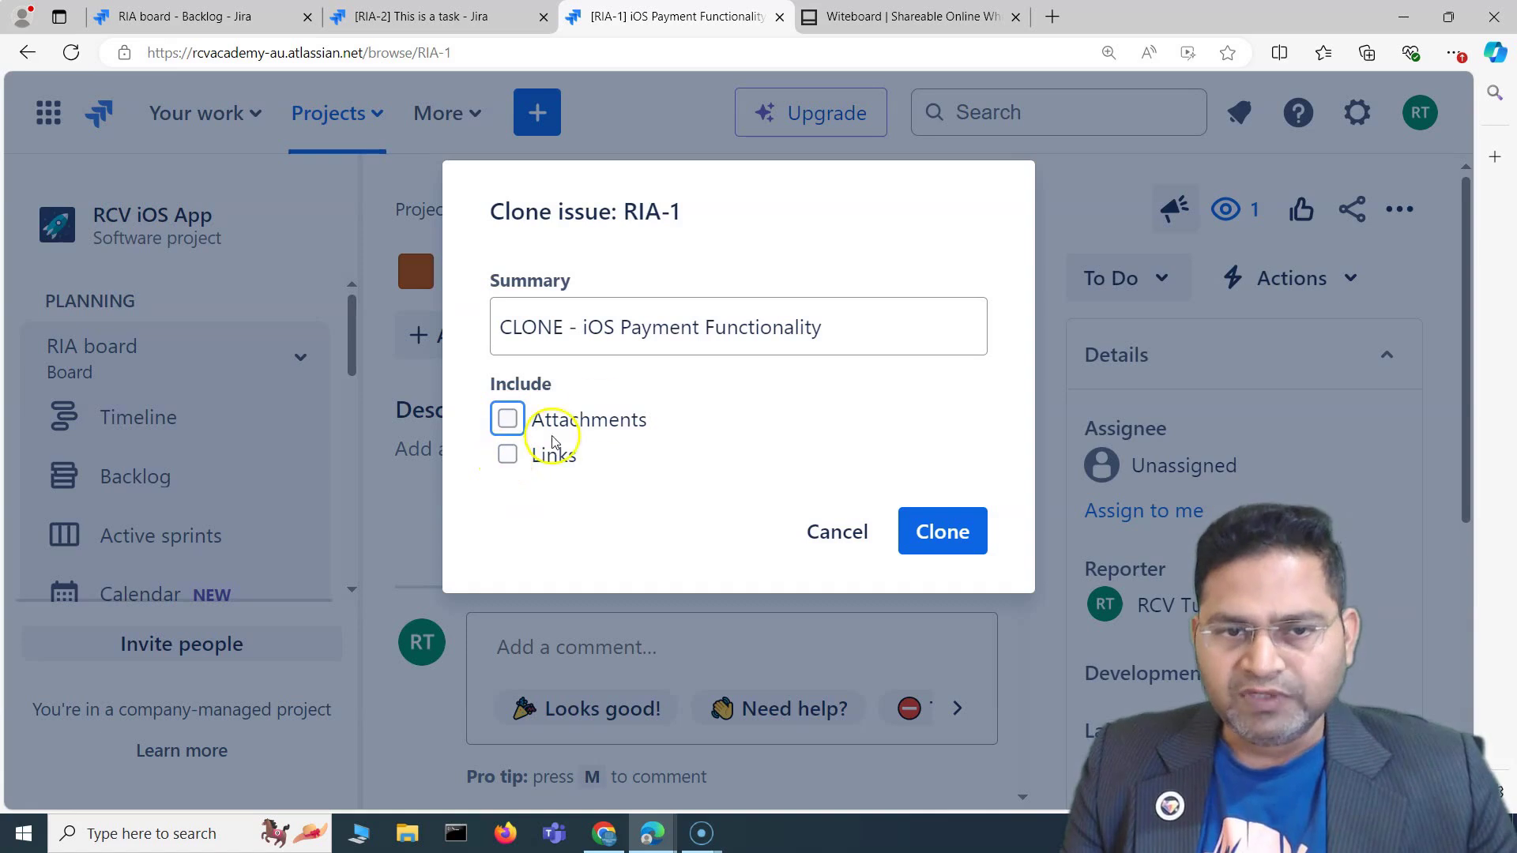
pyautogui.click(952, 533)
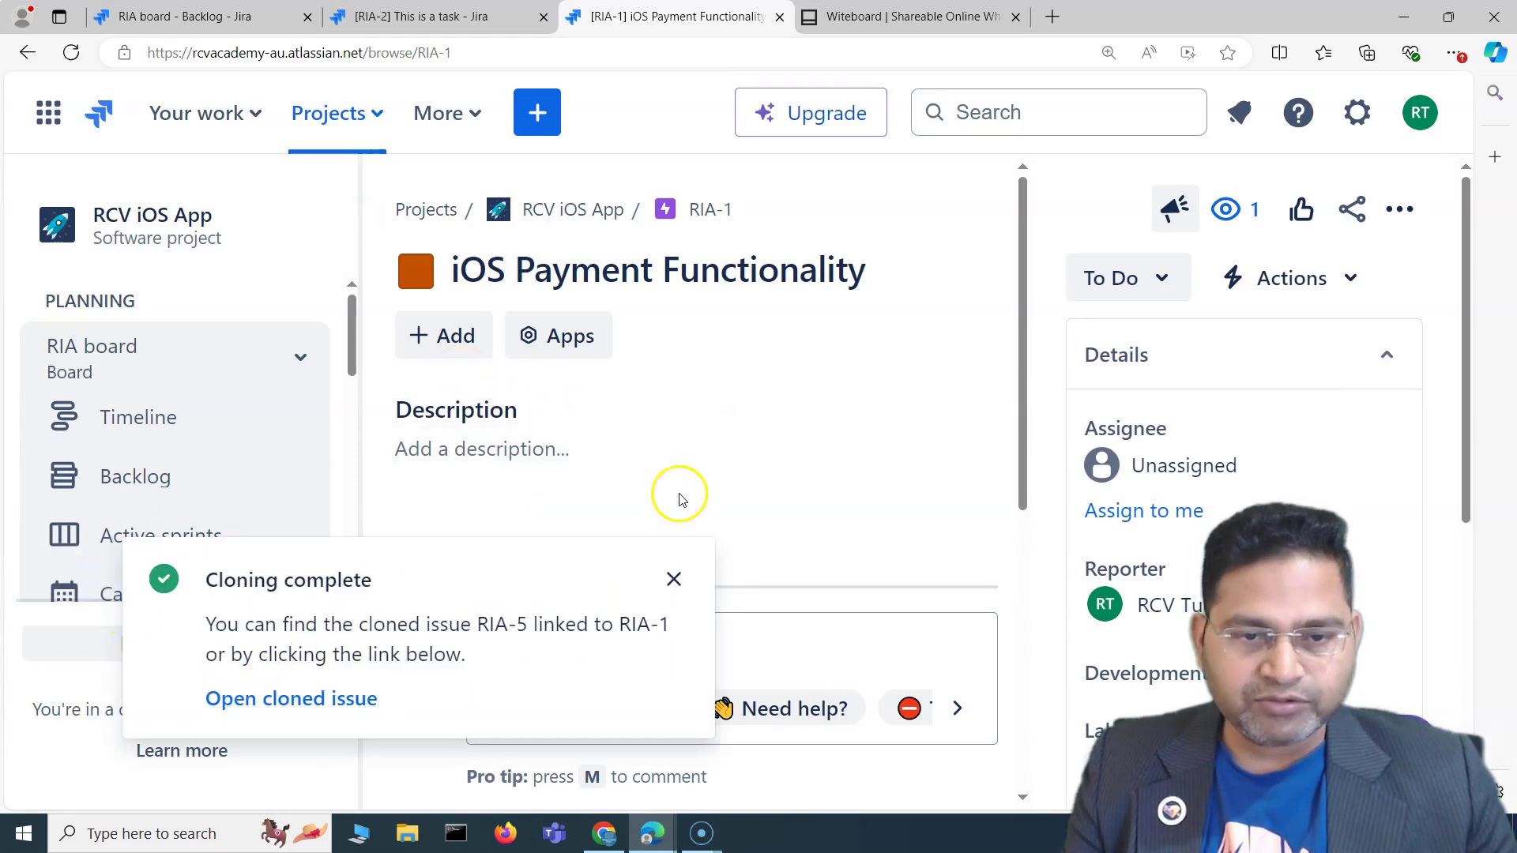
# - Go to the RIA board backlog and turn on Show epic panel in the Epic filter
pyautogui.scroll(-5, 828, 410)
pyautogui.scroll(5, 578, 477)
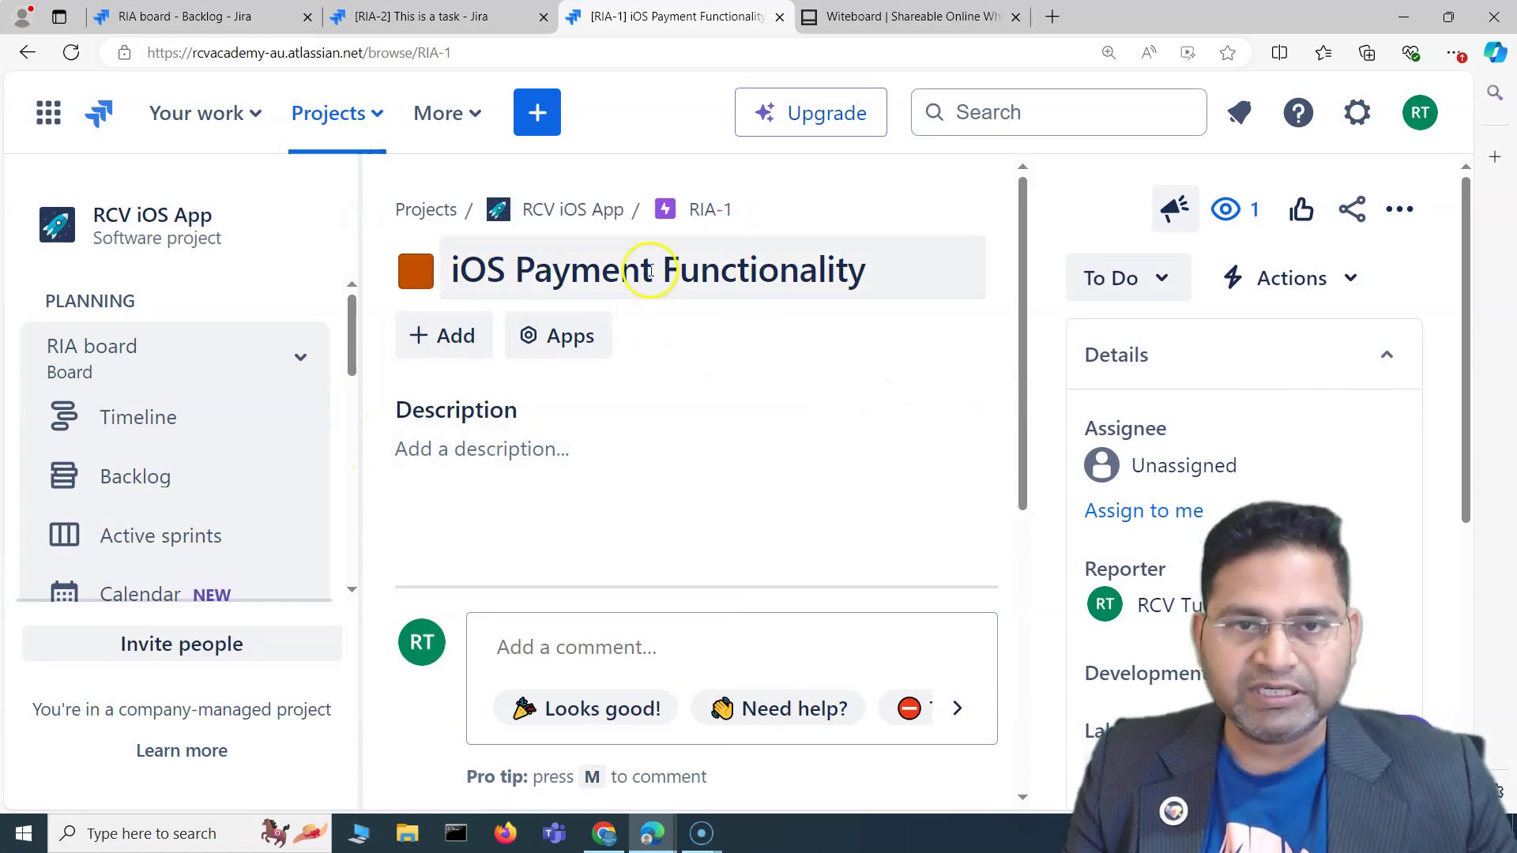
pyautogui.scroll(-5, 694, 318)
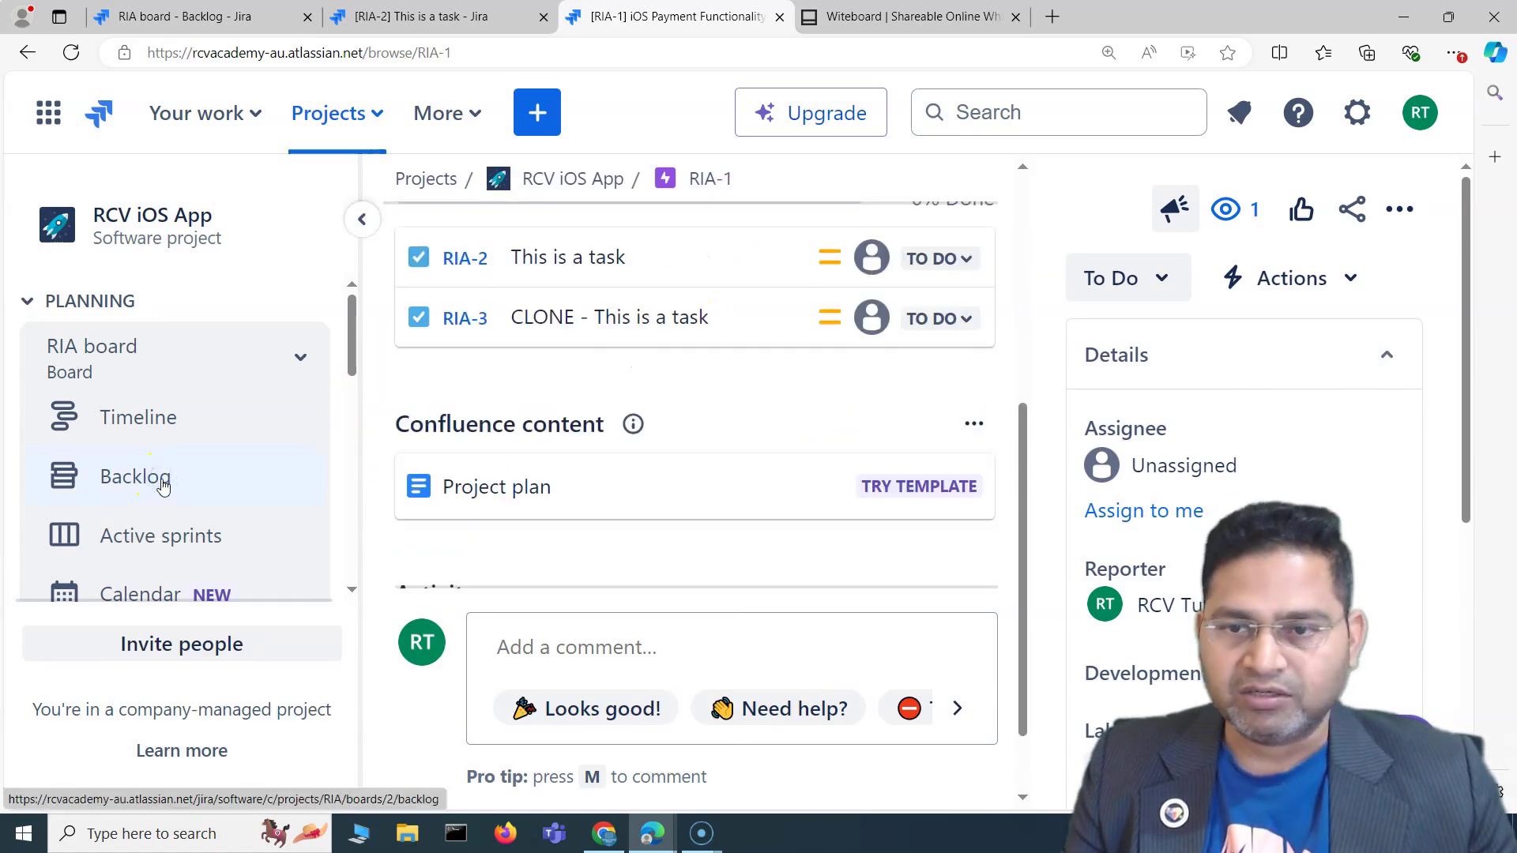
pyautogui.click(162, 485)
pyautogui.click(994, 327)
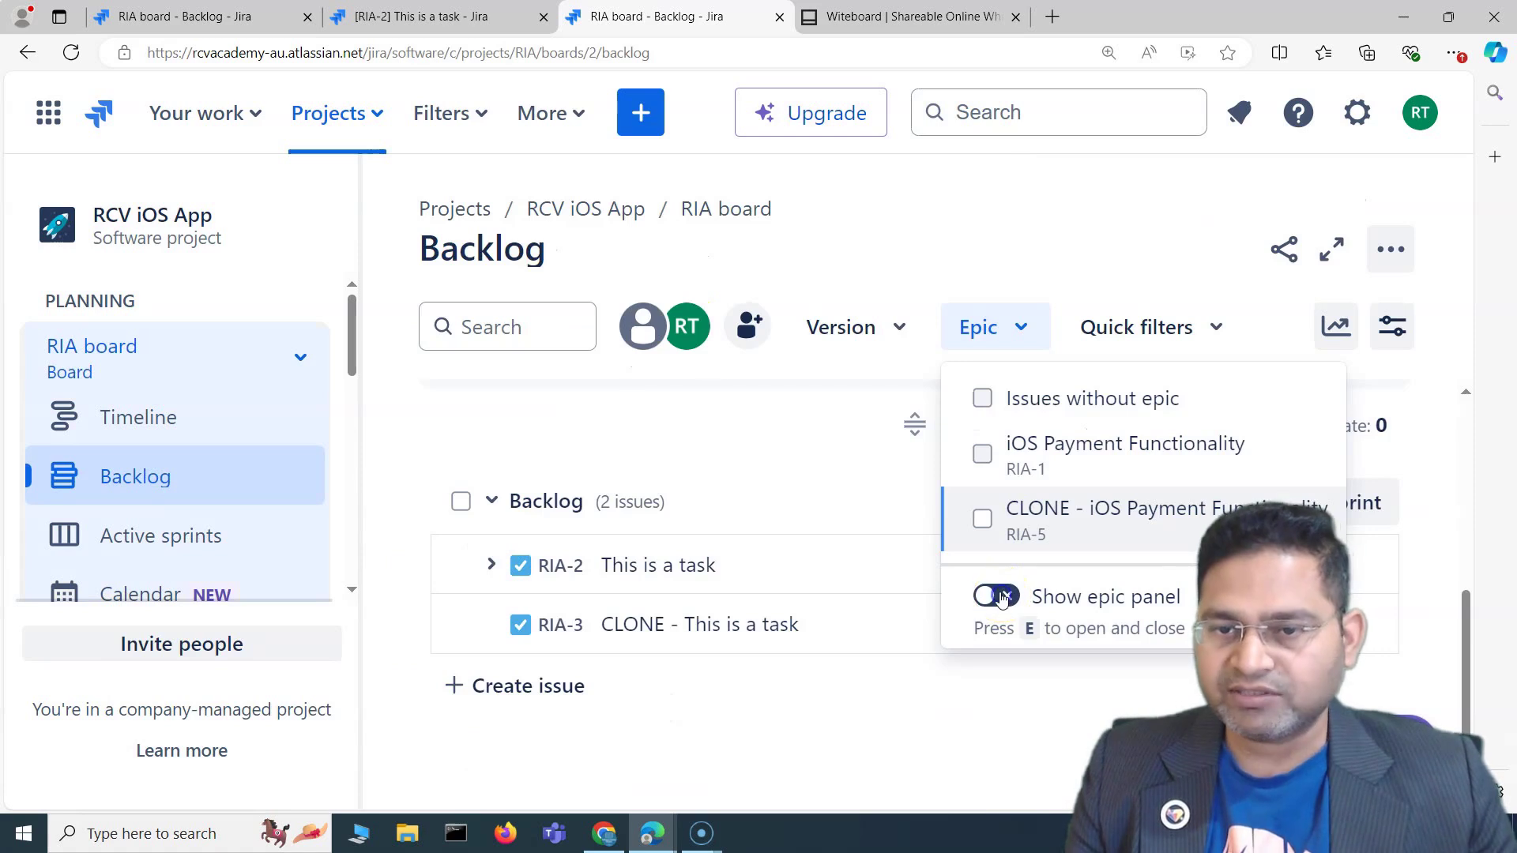
pyautogui.click(999, 597)
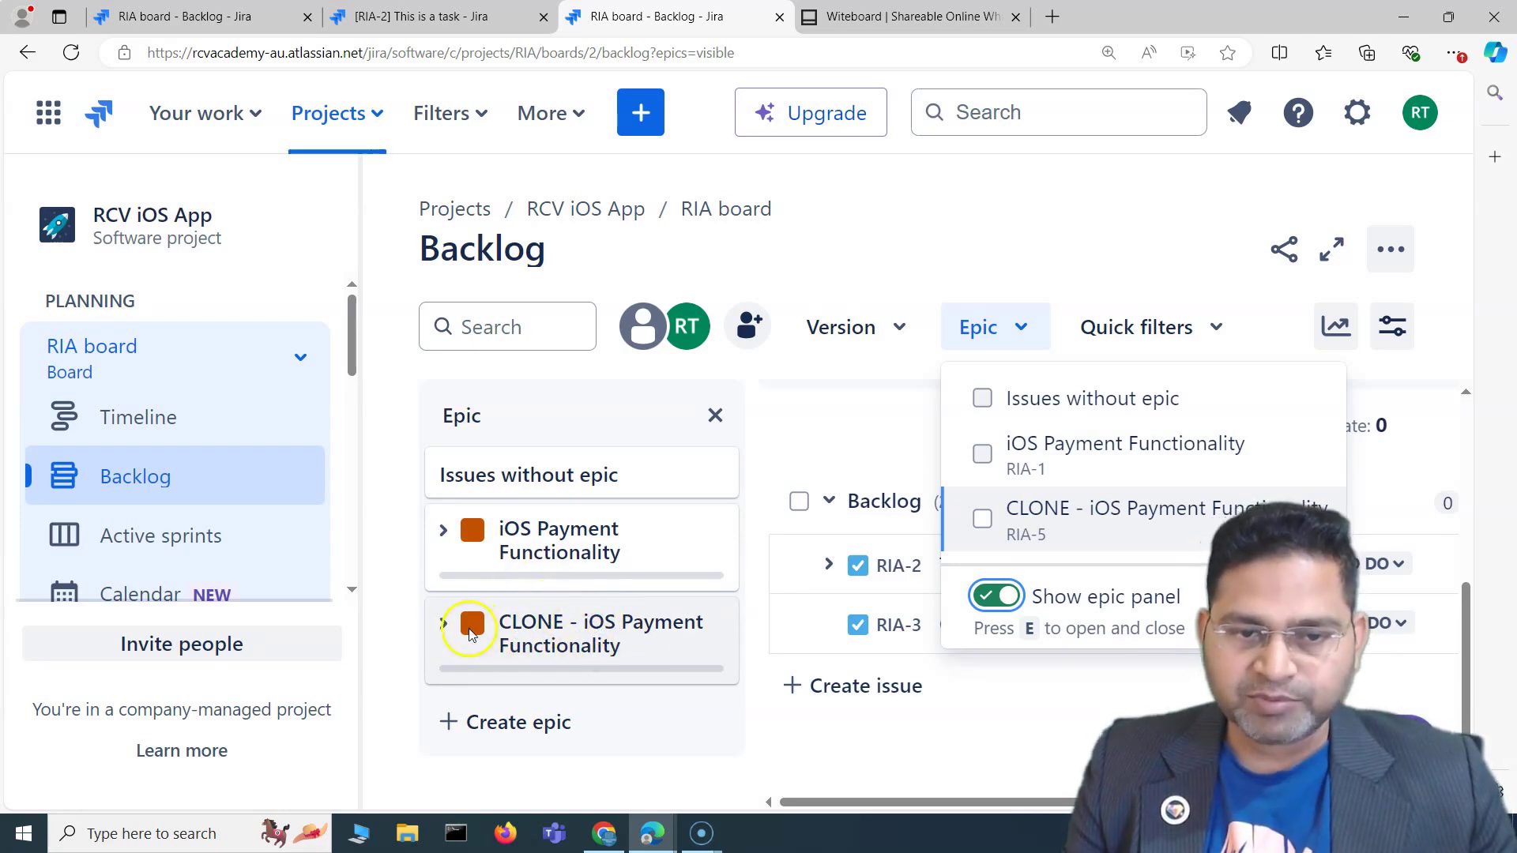
# - Expand and collapse the empty CLONE epic card, then open task RIA-2's details
pyautogui.click(443, 623)
pyautogui.scroll(3, 490, 687)
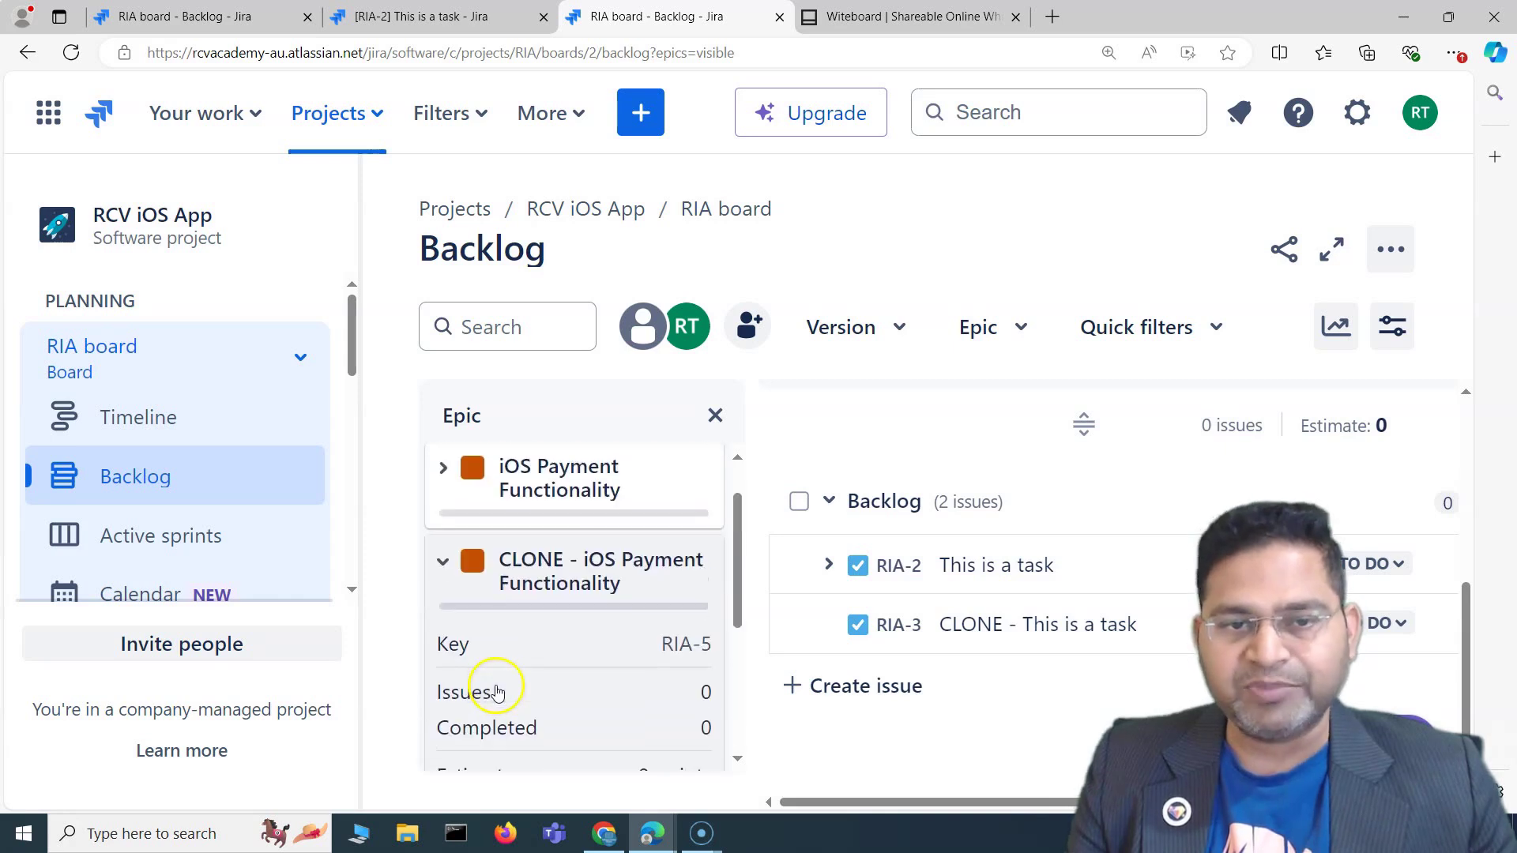
pyautogui.click(444, 588)
pyautogui.click(899, 566)
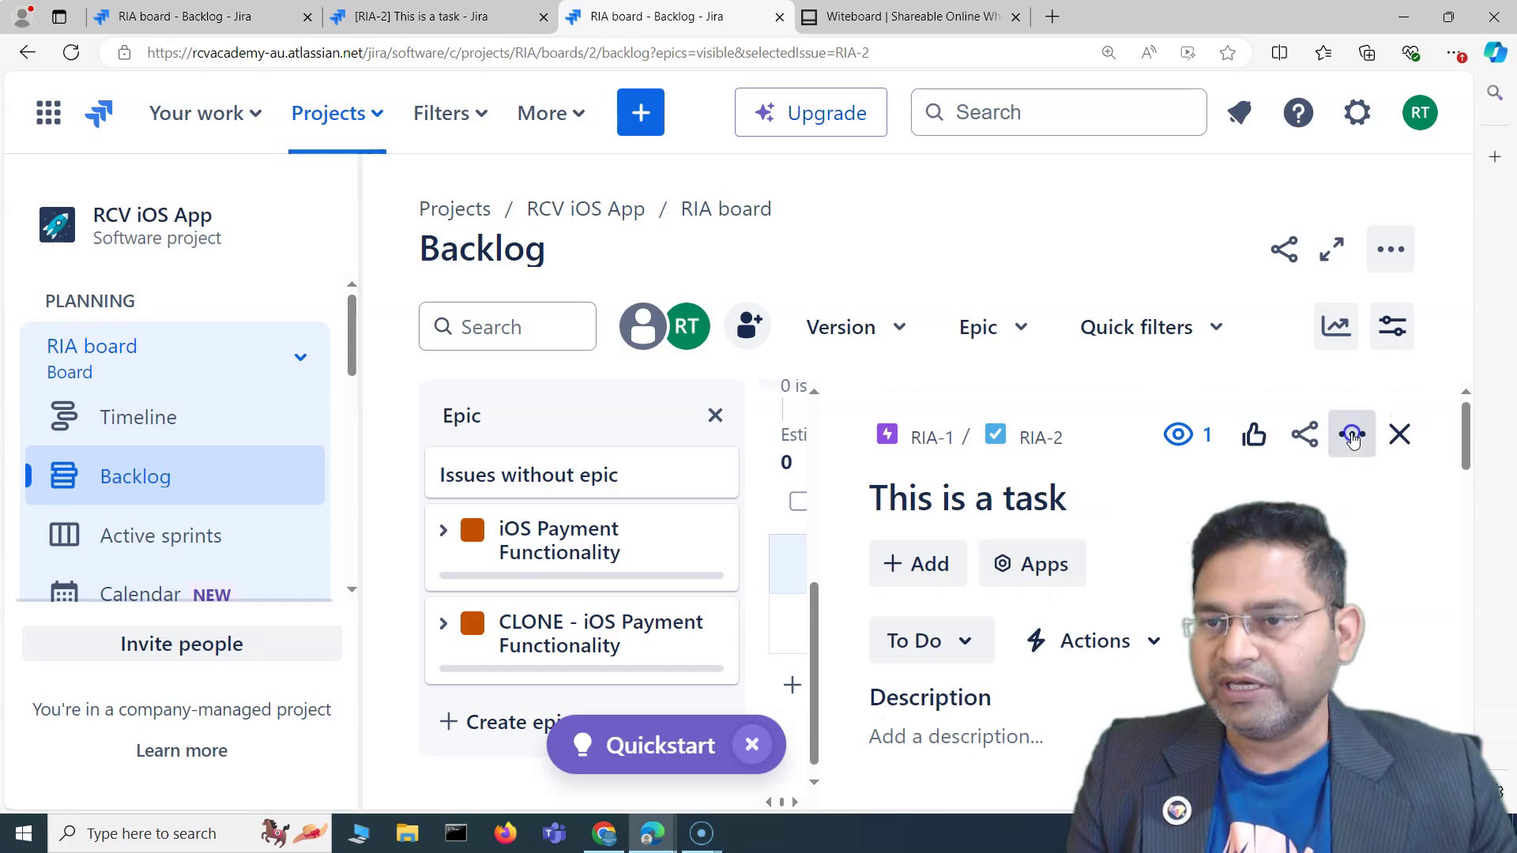
# - Choose Clone from task RIA-2's Actions menu in the detail panel
pyautogui.click(1352, 437)
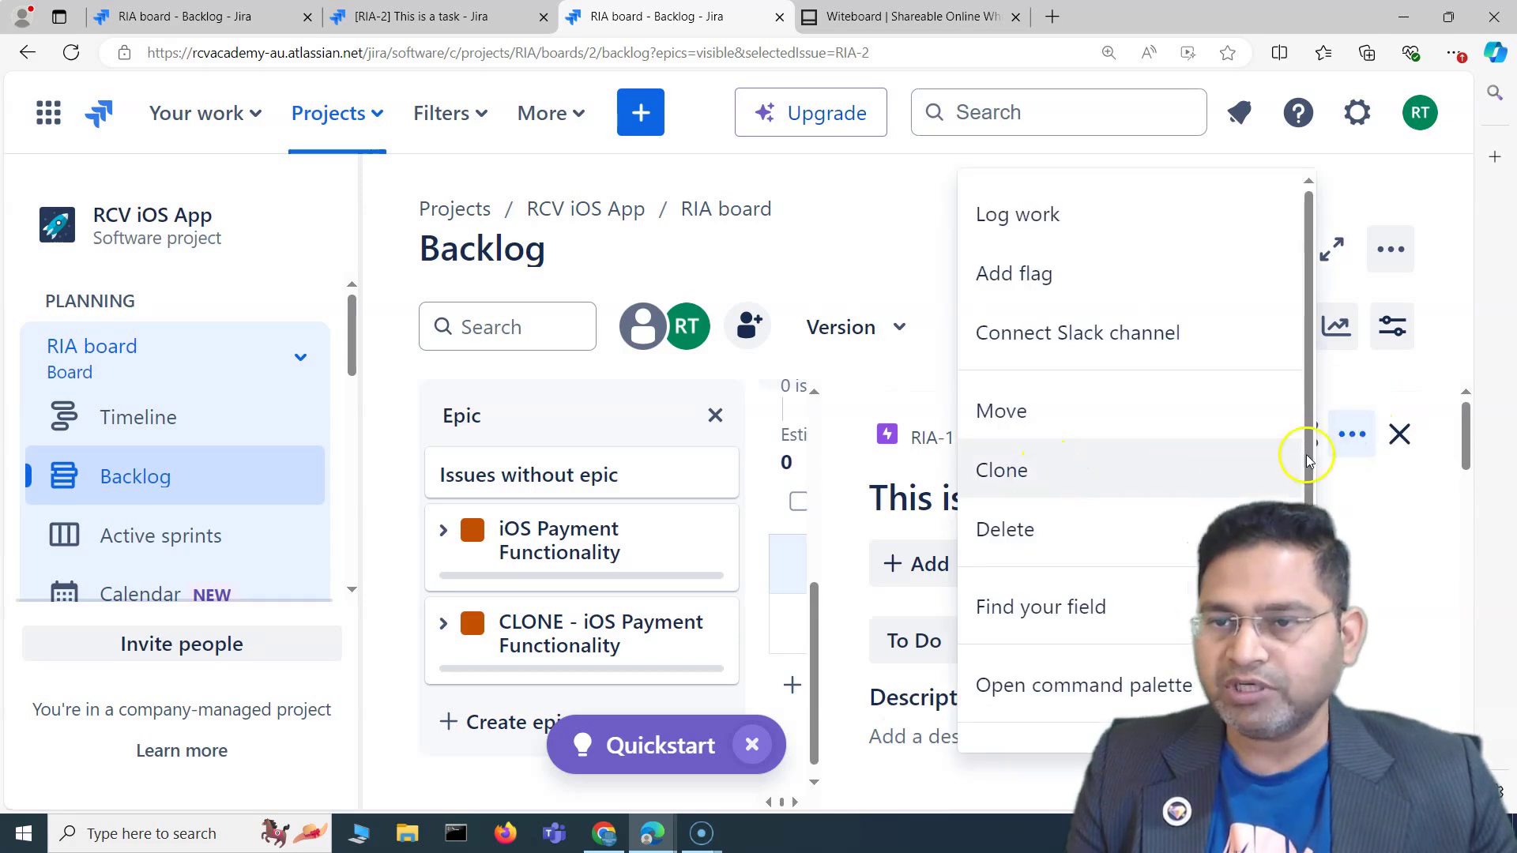
pyautogui.click(1415, 372)
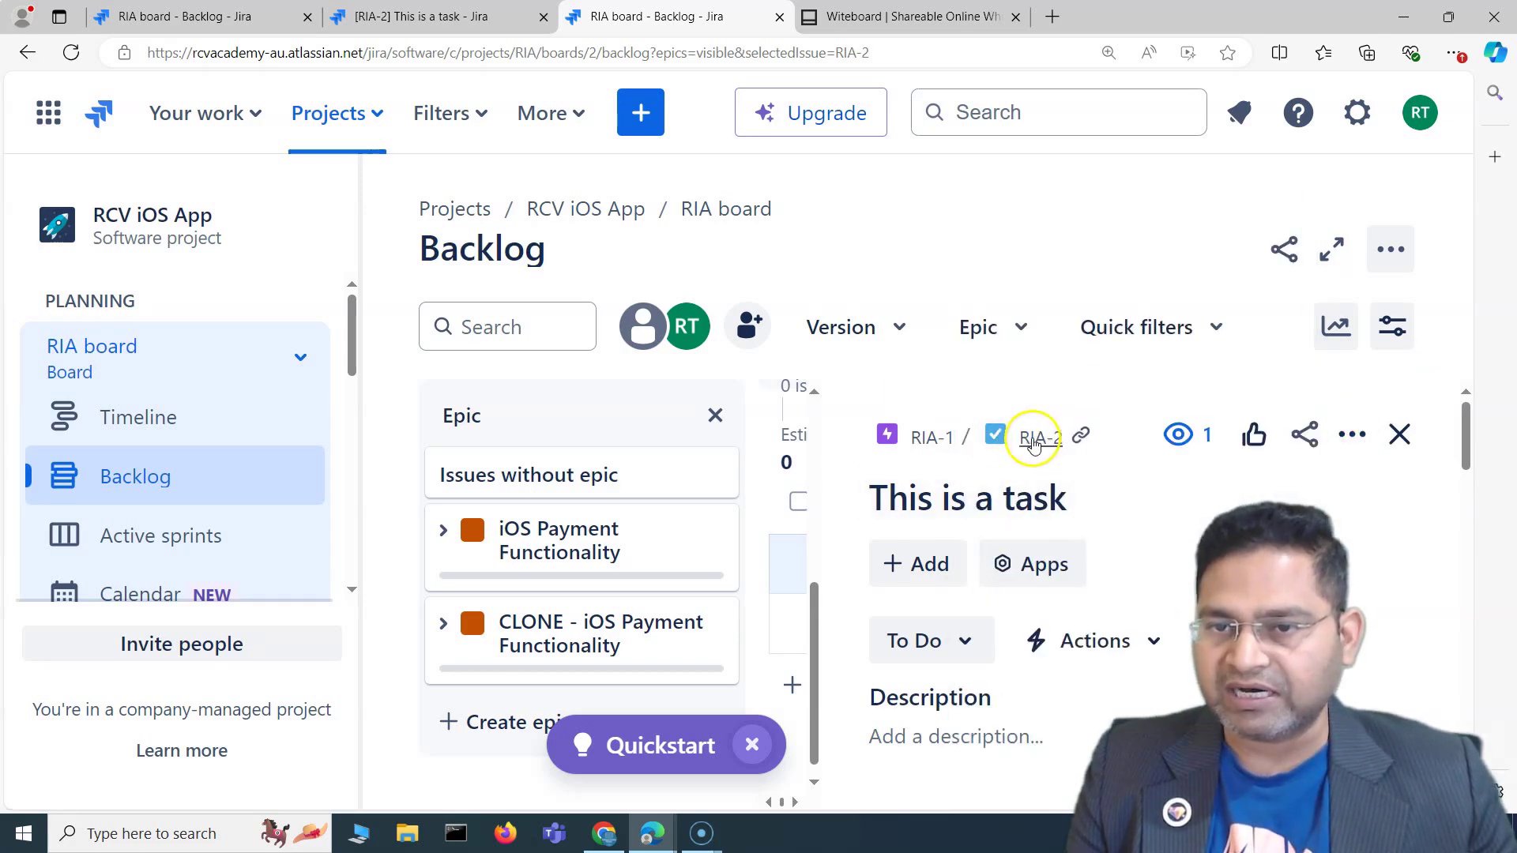
pyautogui.click(1352, 435)
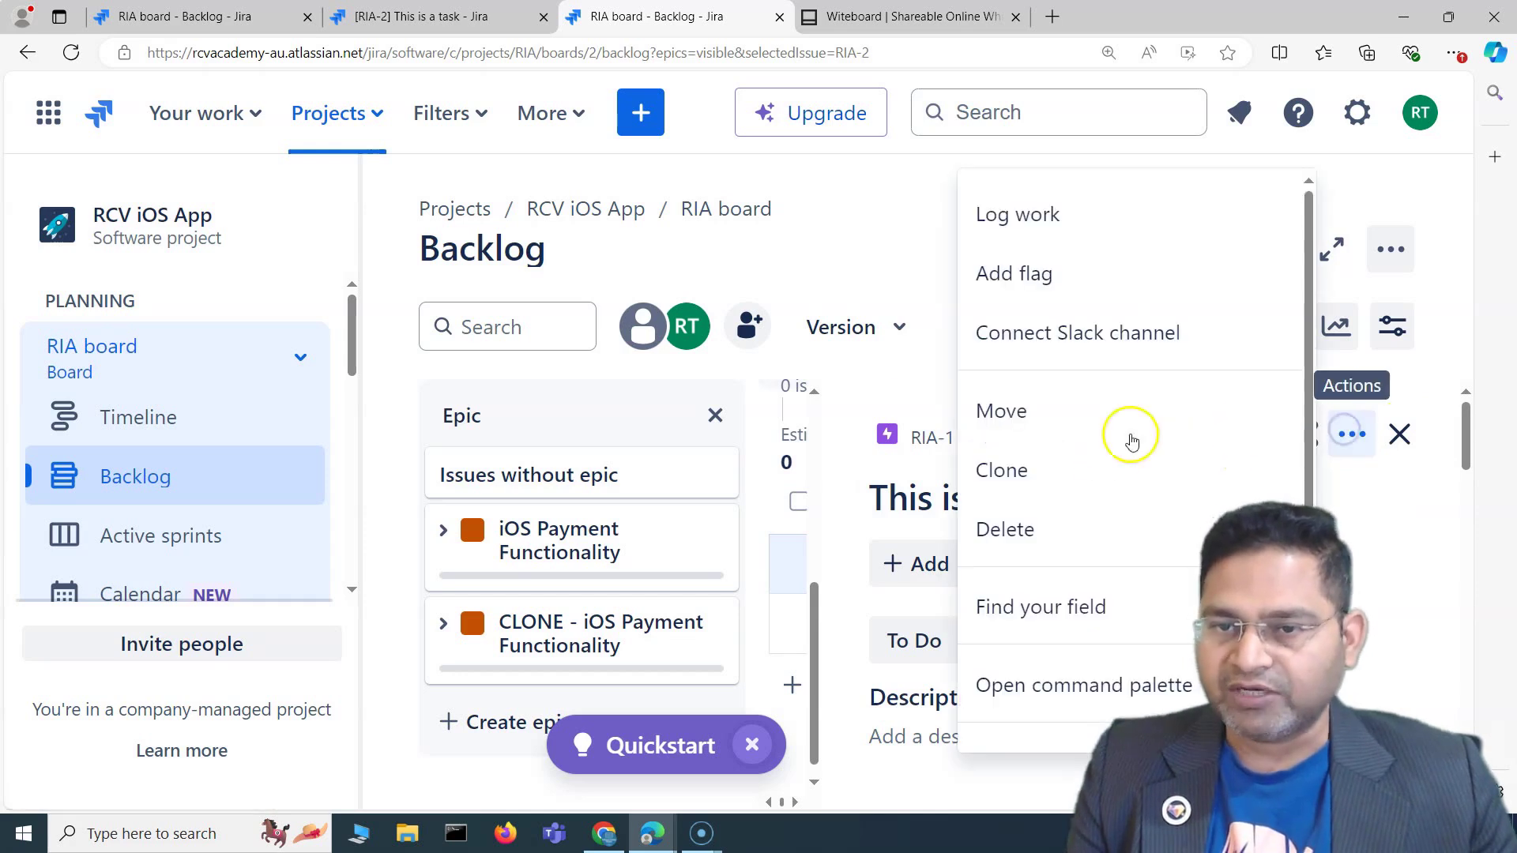
pyautogui.click(1069, 467)
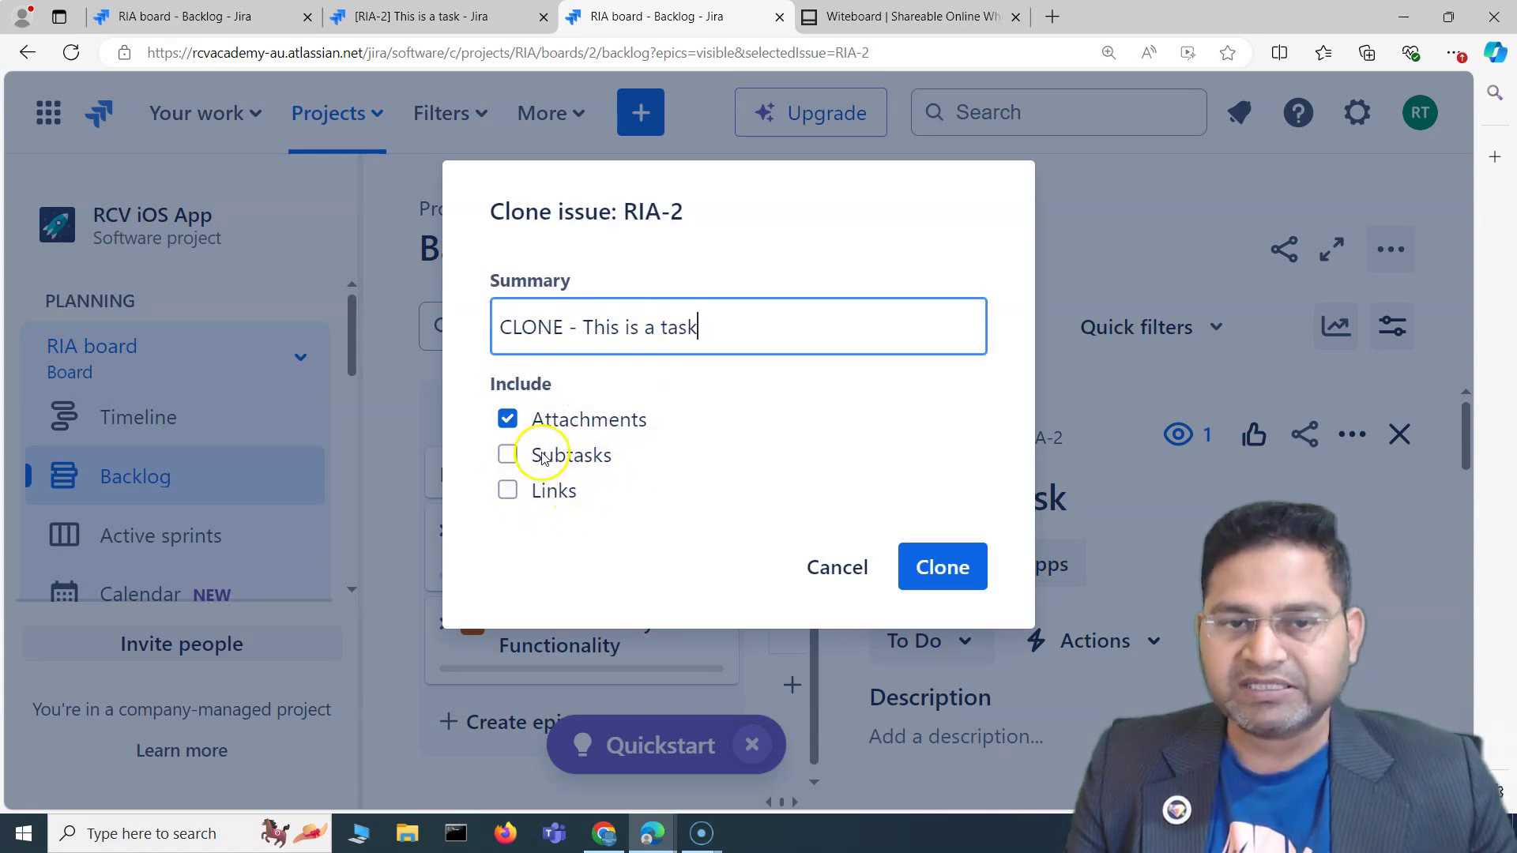
# - Clone RIA-2 as 'This is a Cloned task' with subtasks and links, then open RIA-2 in a new tab
pyautogui.click(506, 454)
pyautogui.click(507, 489)
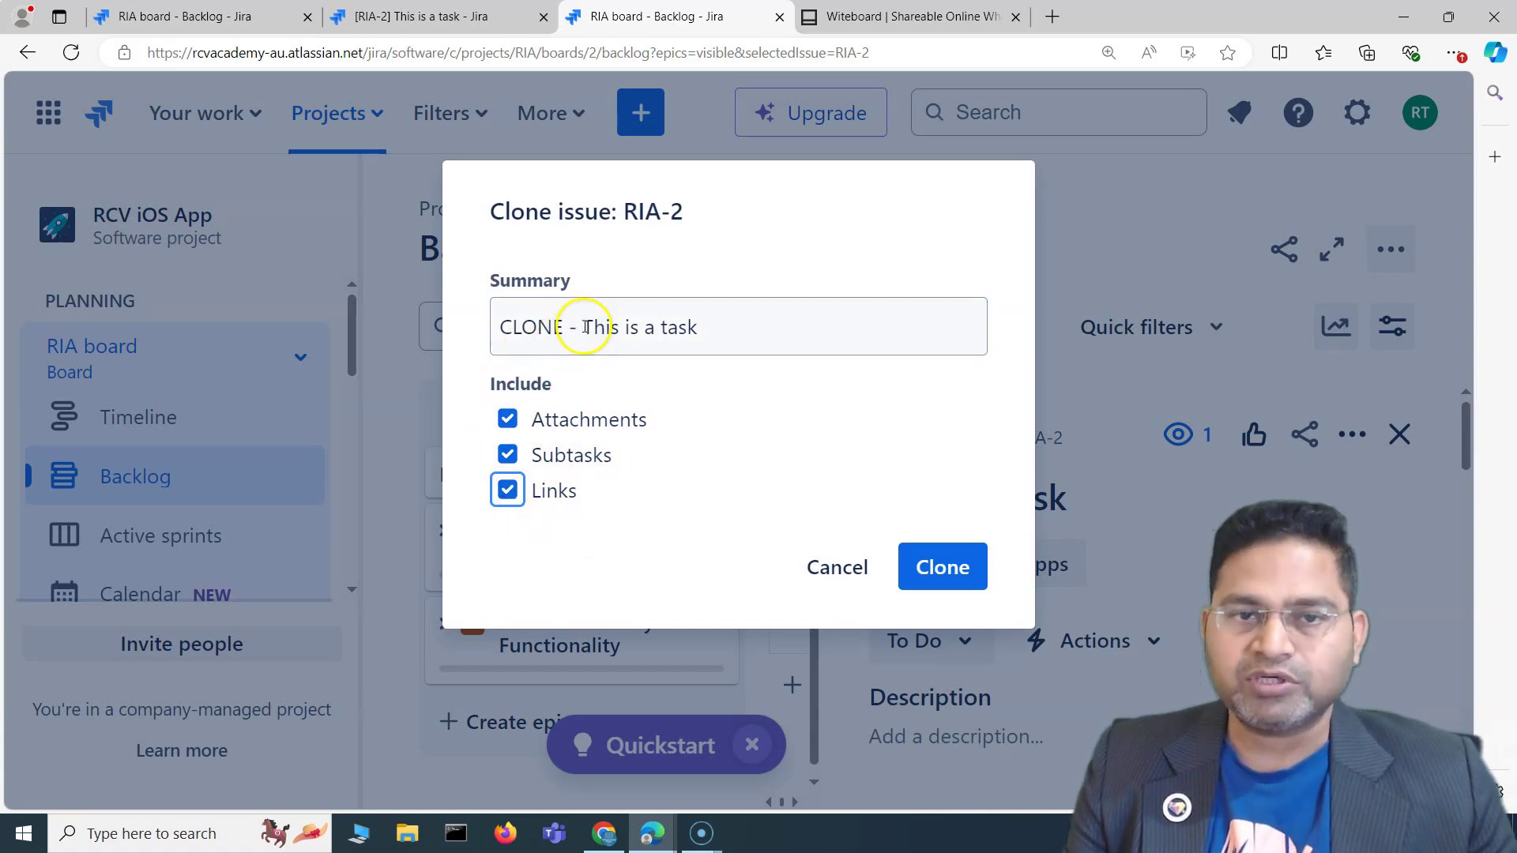
pyautogui.moveTo(585, 327); pyautogui.dragTo(483, 325)
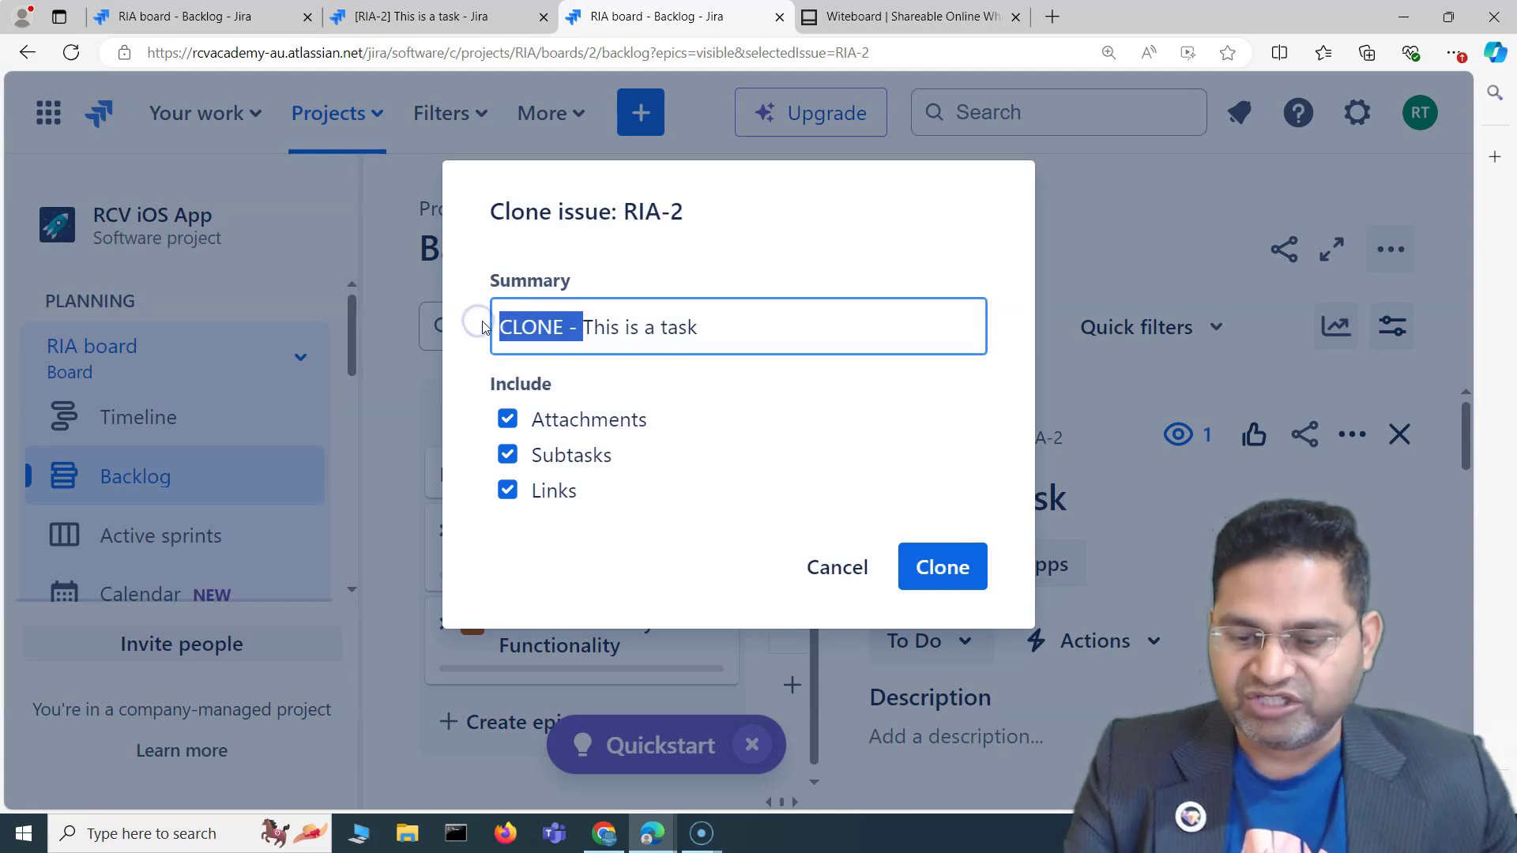
pyautogui.press('BackSpace')
pyautogui.click(577, 327)
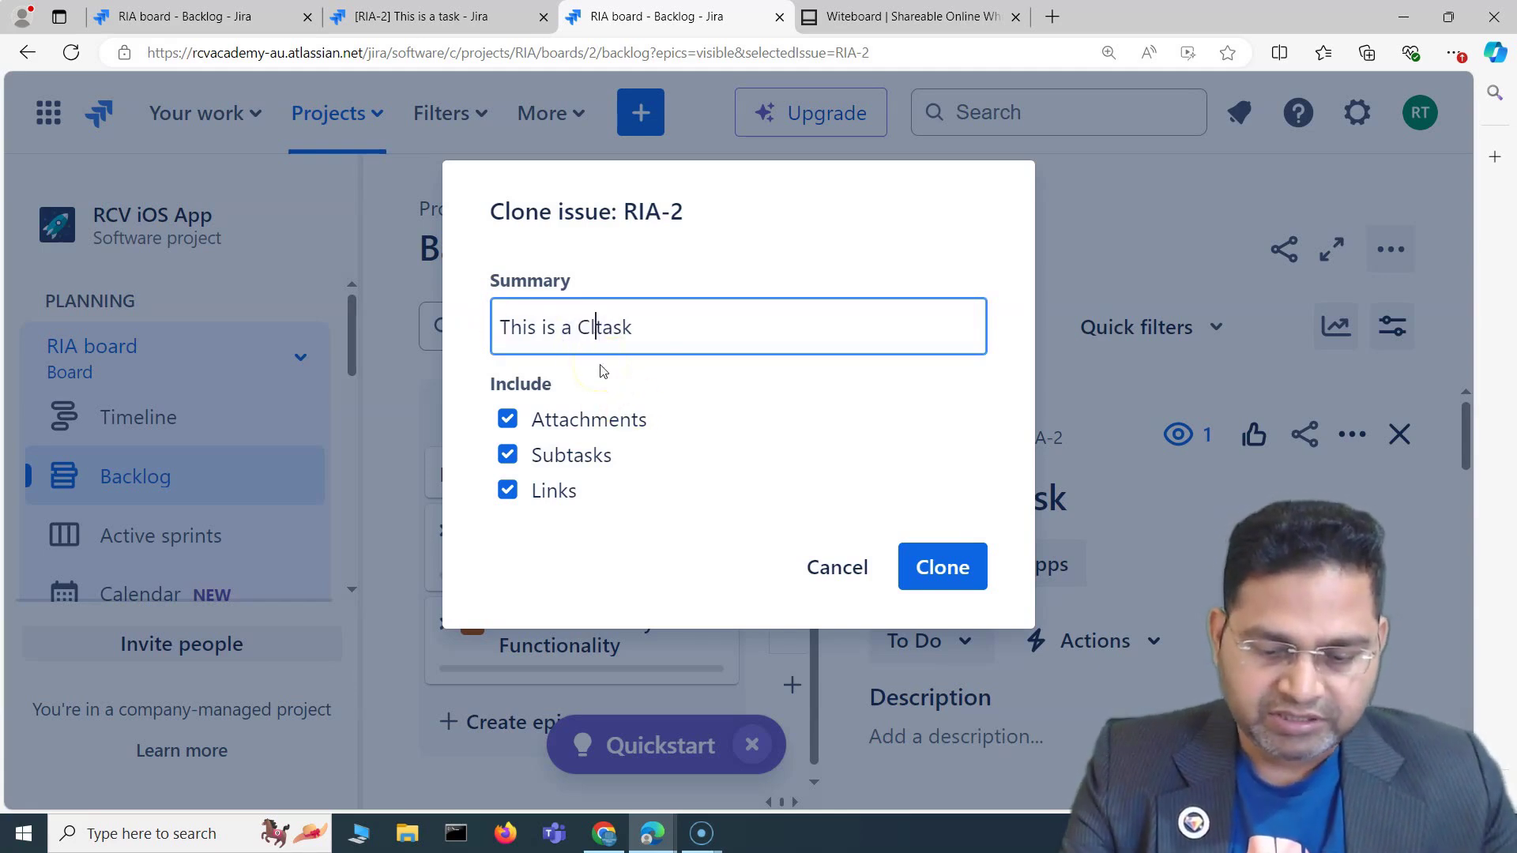
pyautogui.write('Cloned')
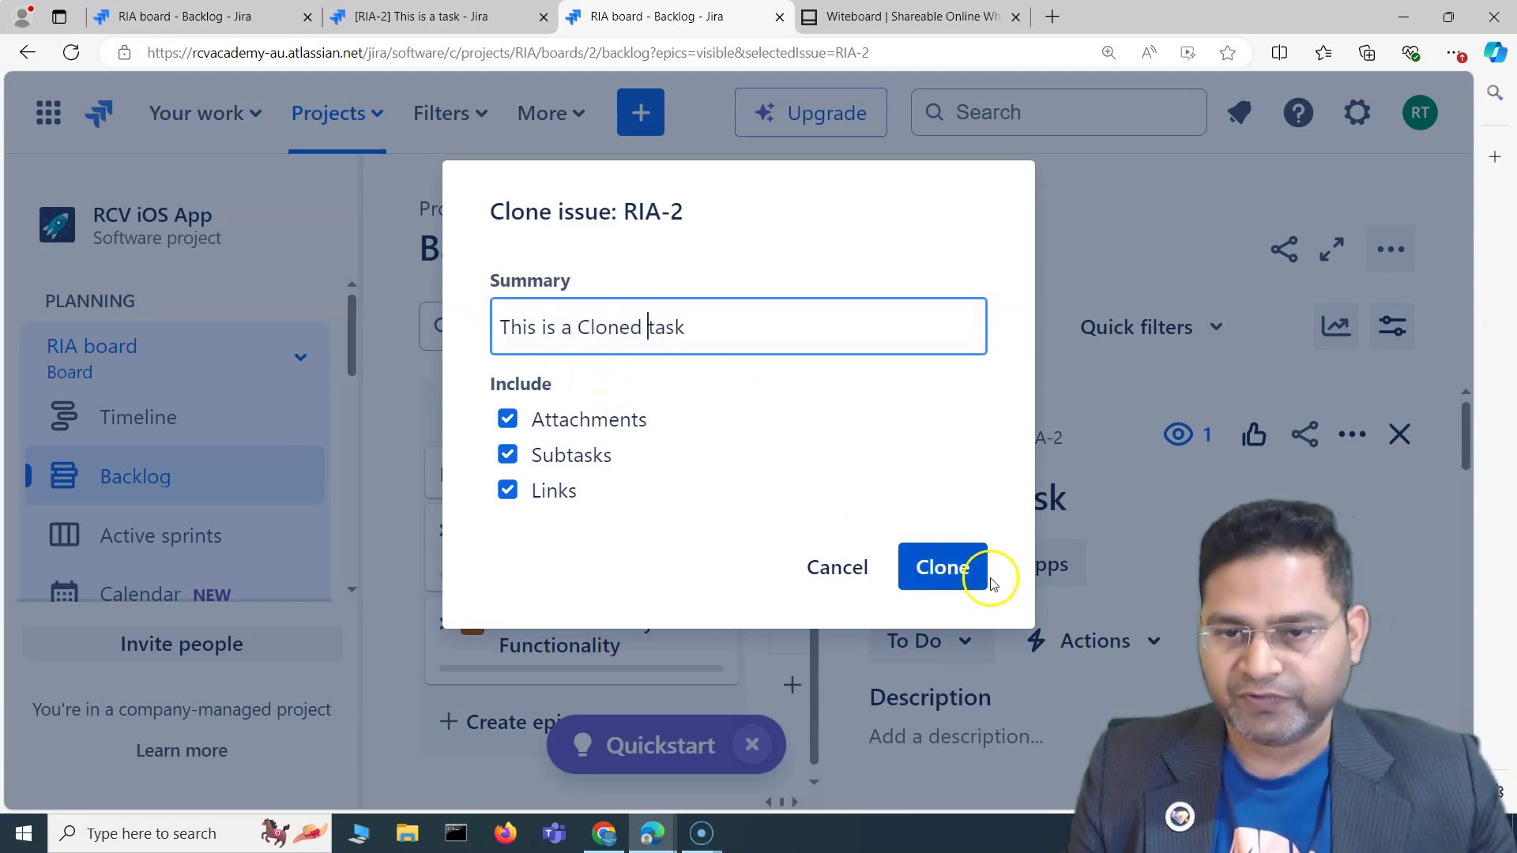
pyautogui.click(957, 575)
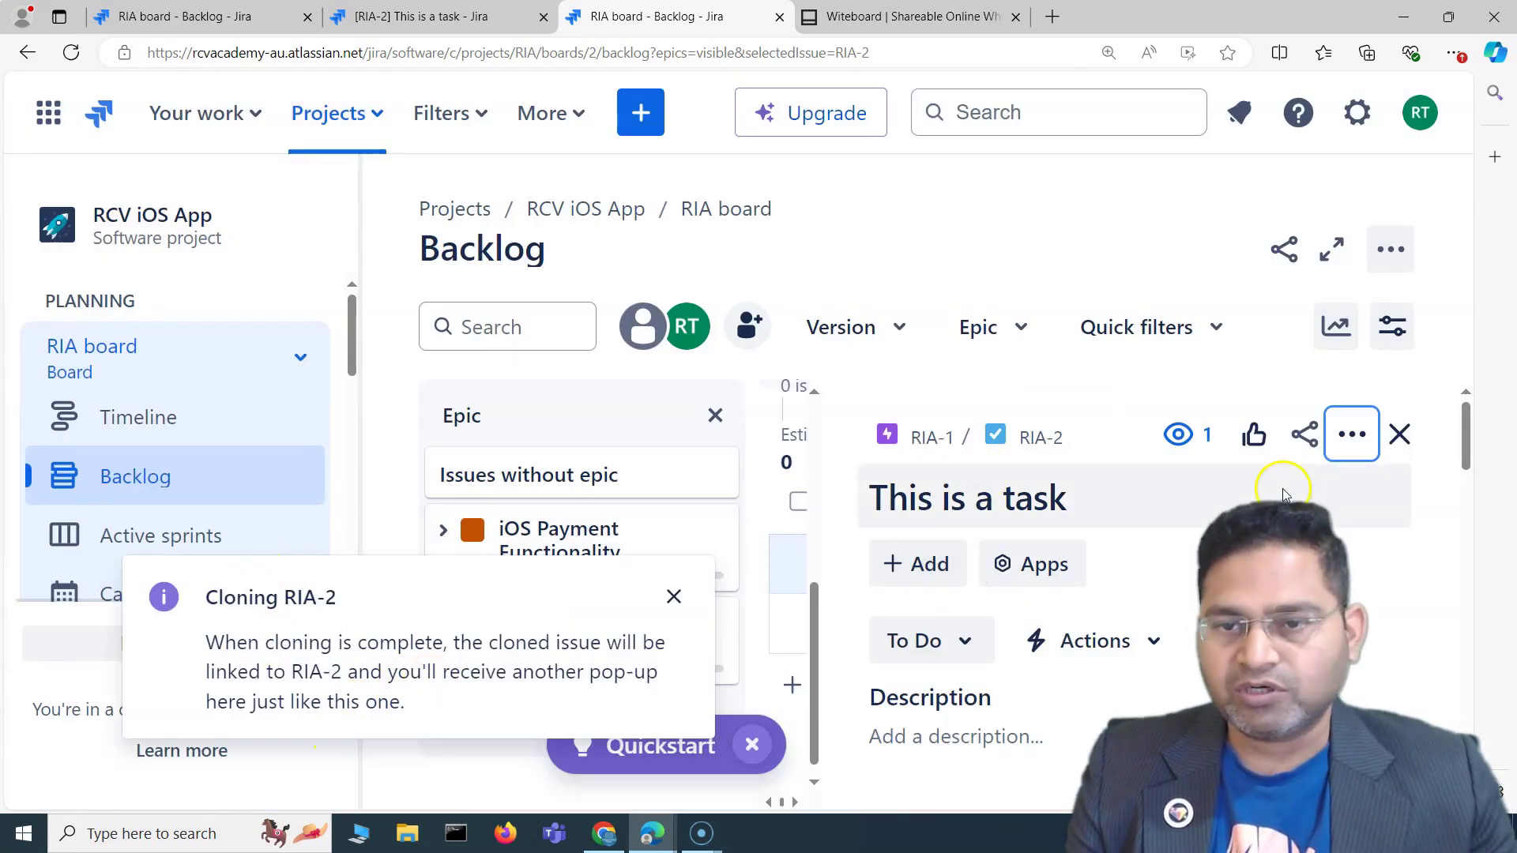
pyautogui.click(1040, 437)
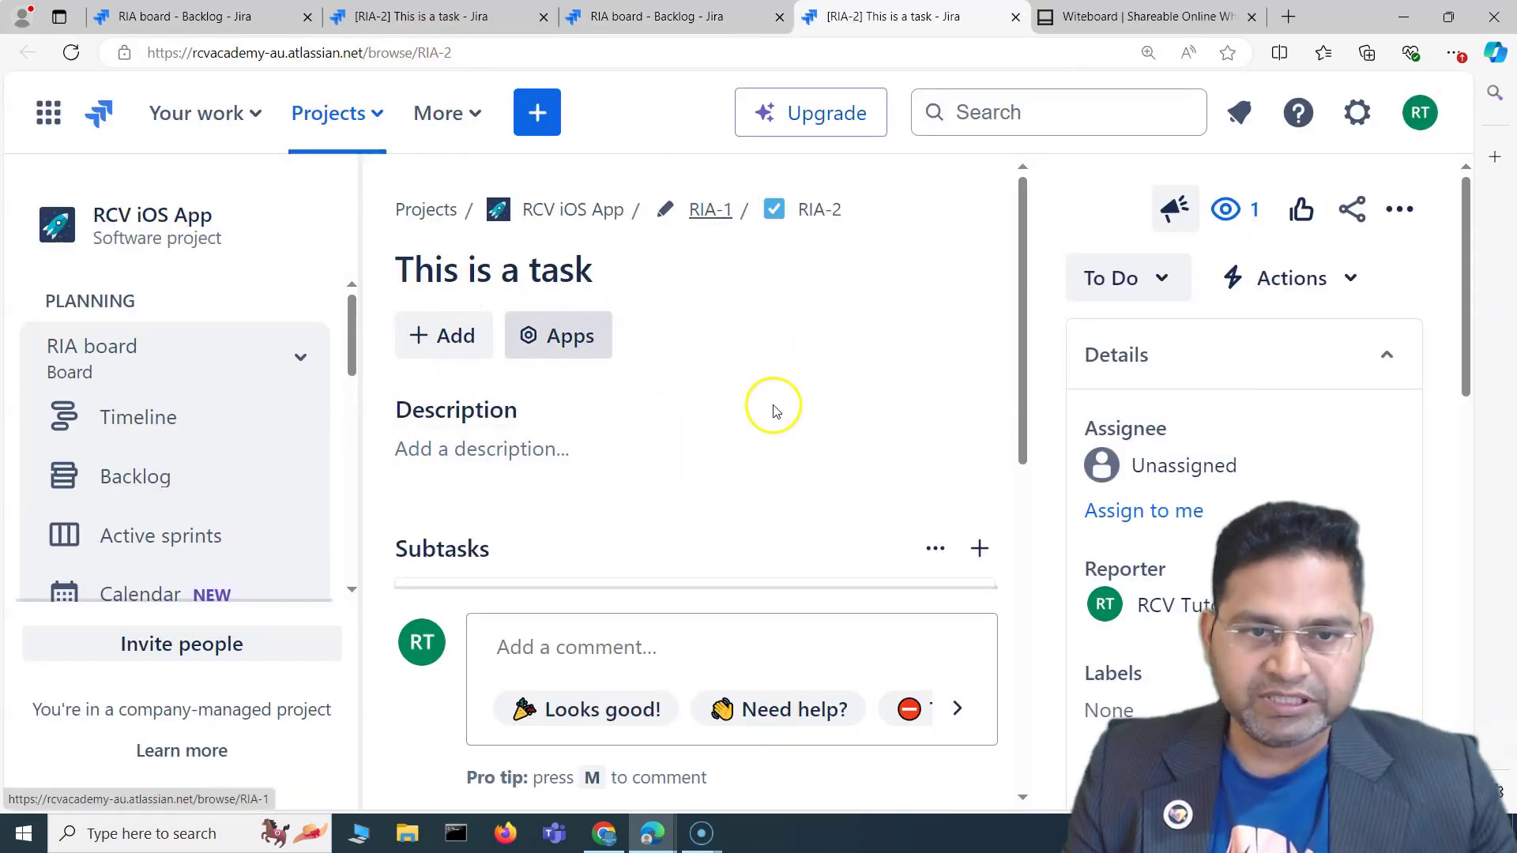
pyautogui.scroll(-5, 775, 443)
pyautogui.scroll(2, 632, 489)
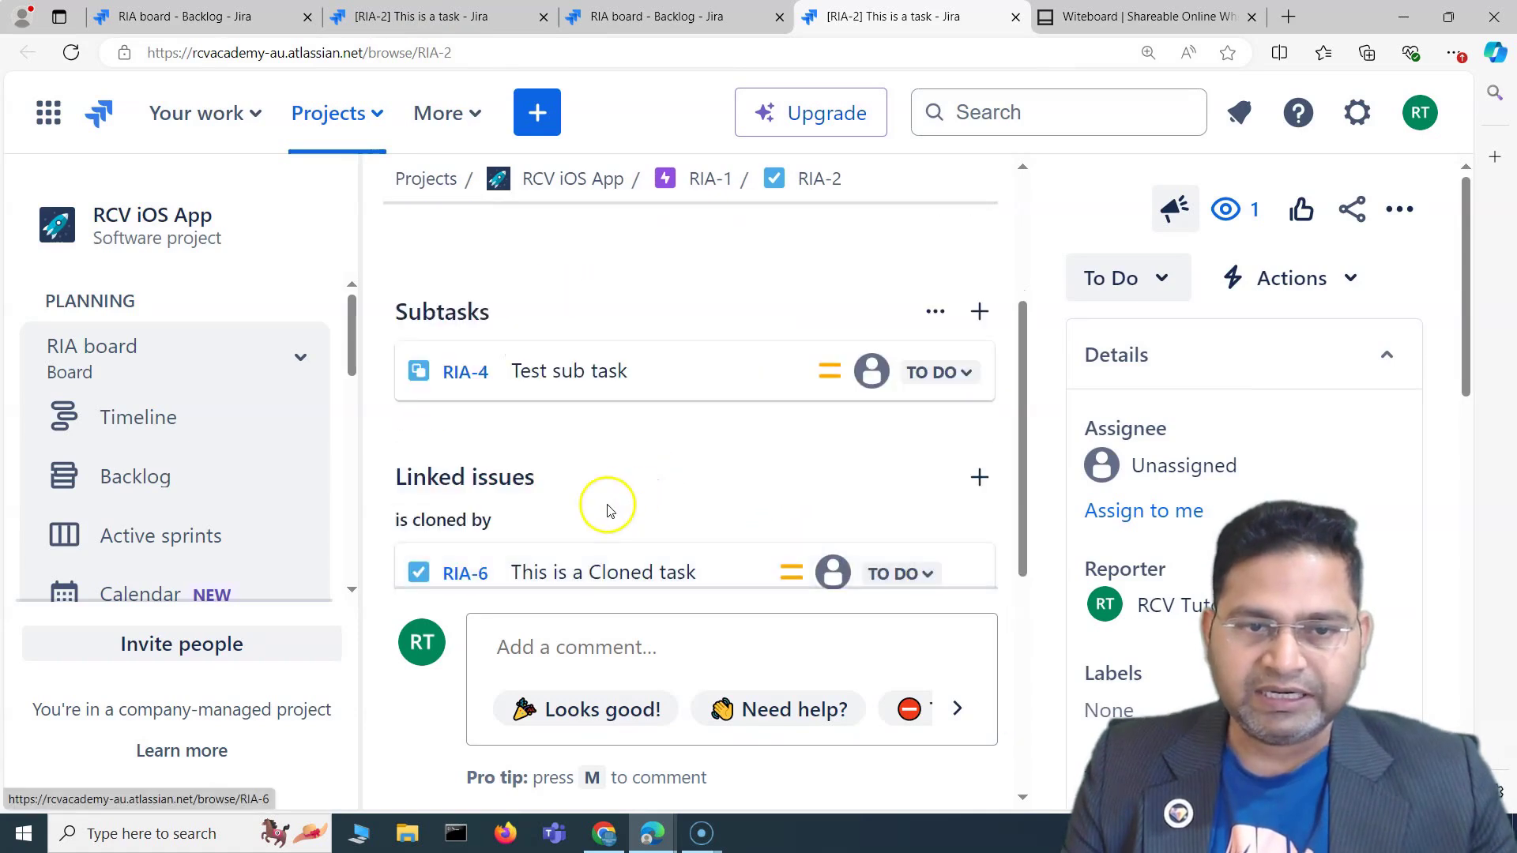
pyautogui.scroll(-3, 576, 433)
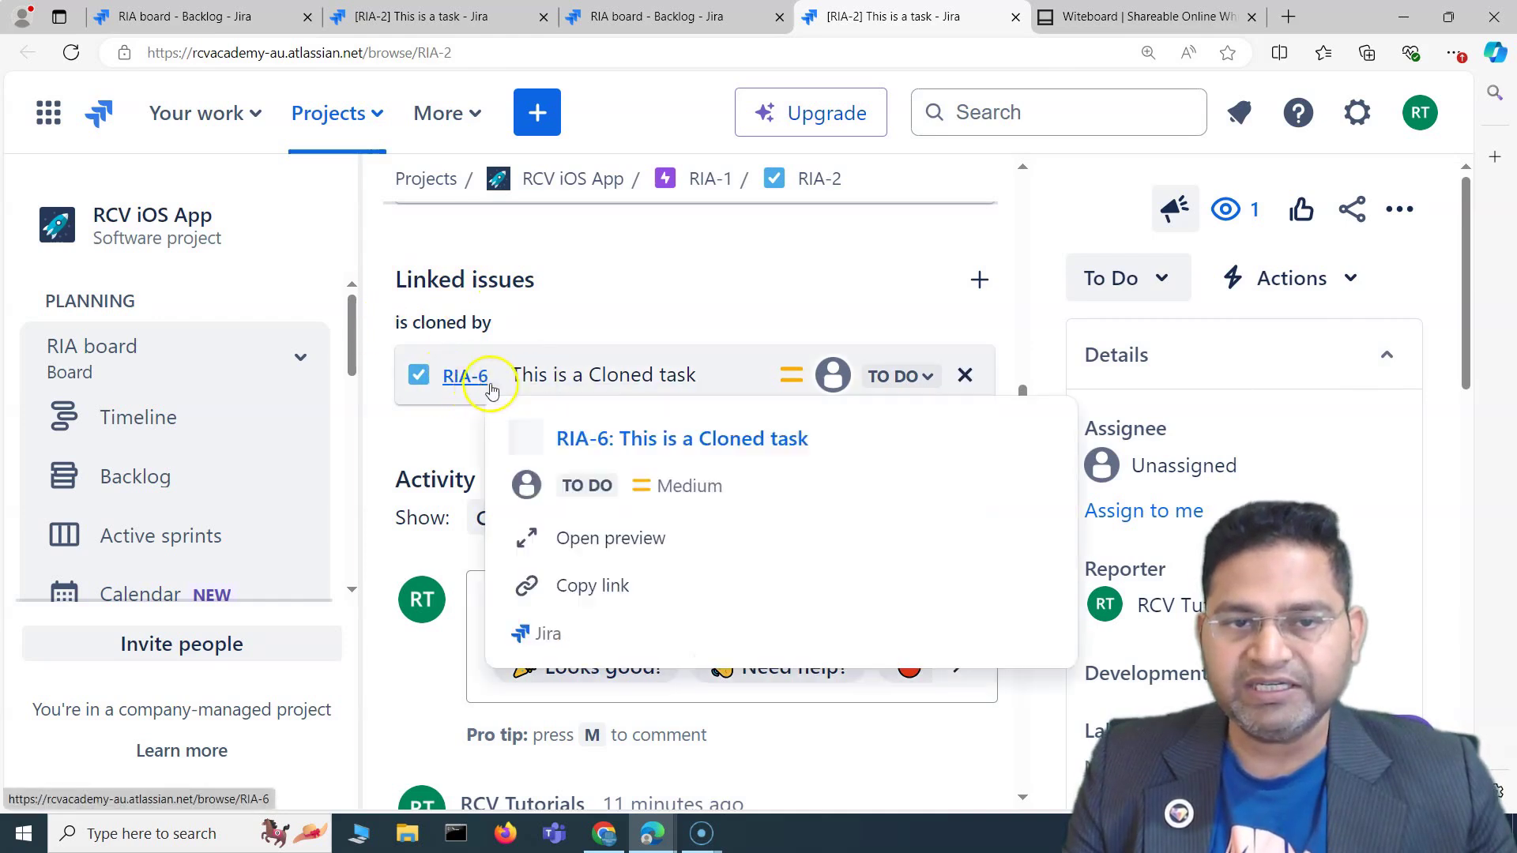
pyautogui.moveTo(677, 374)
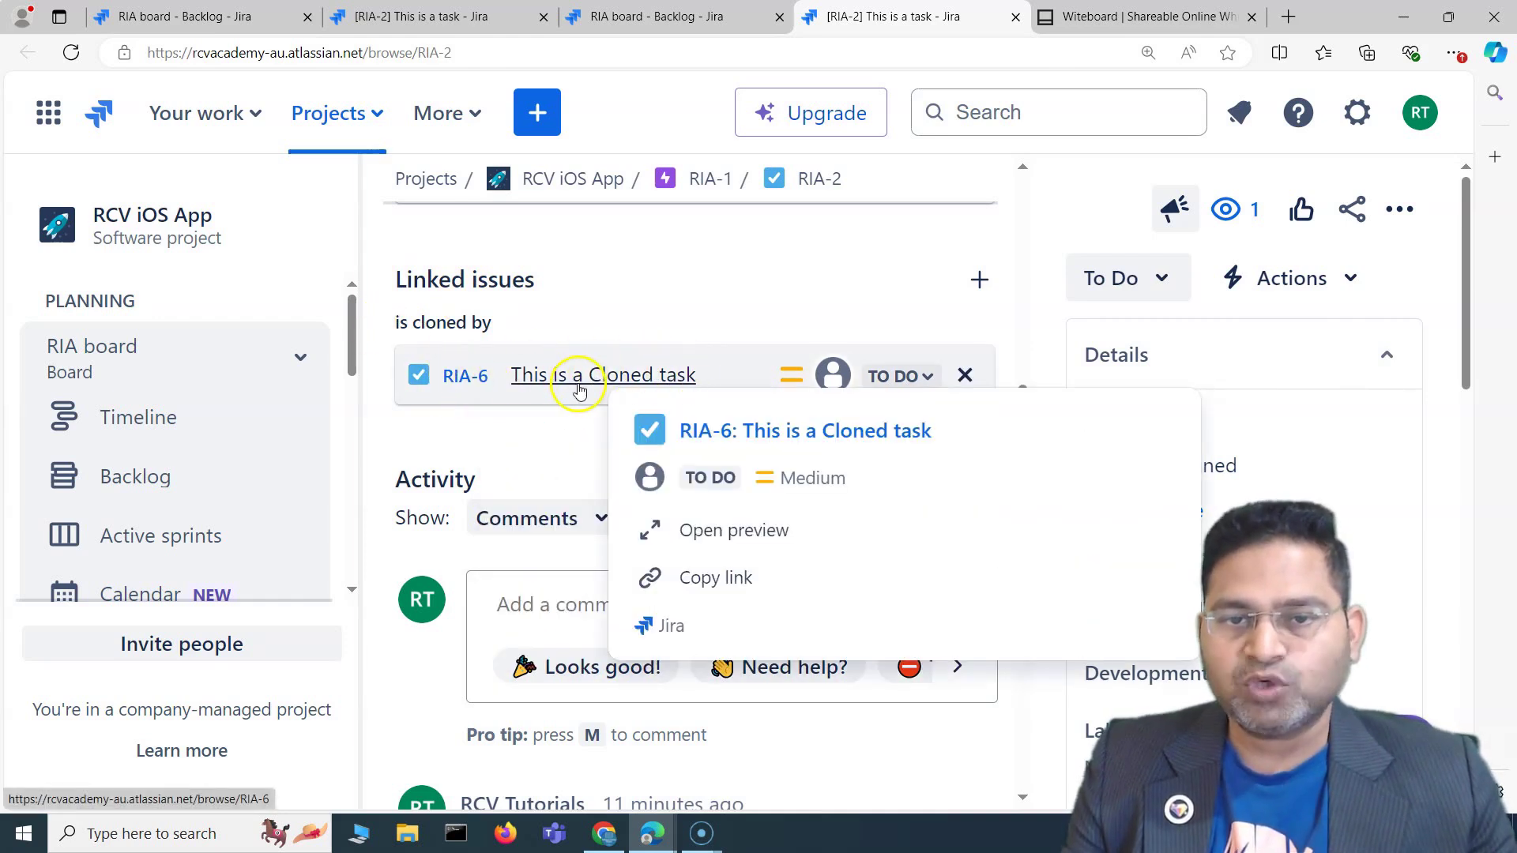
pyautogui.scroll(2, 463, 410)
pyautogui.scroll(-2, 470, 395)
pyautogui.scroll(5, 553, 324)
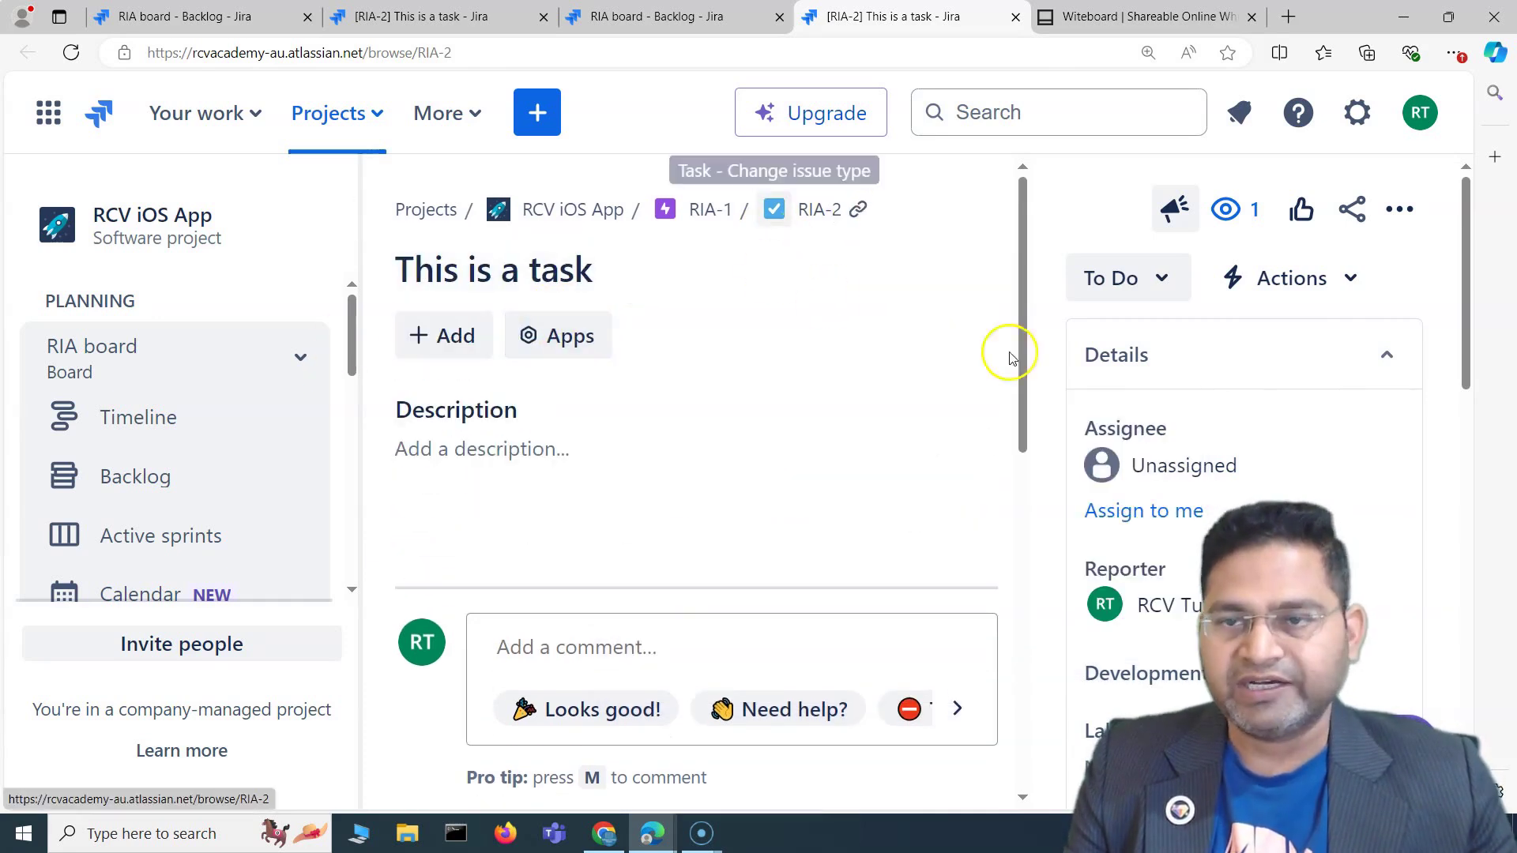
pyautogui.scroll(-5, 830, 474)
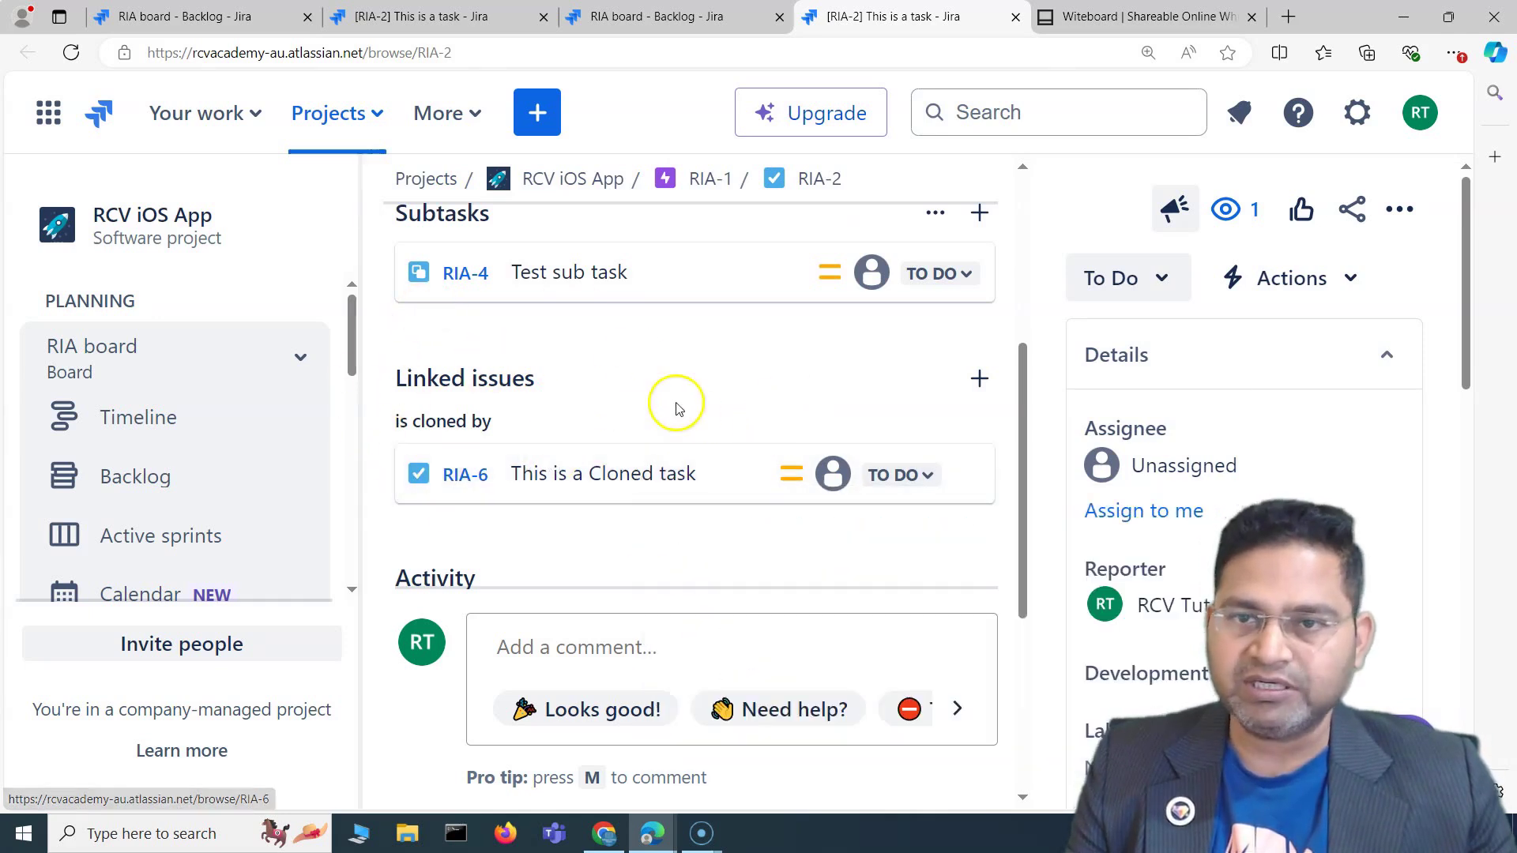
pyautogui.scroll(-2, 538, 418)
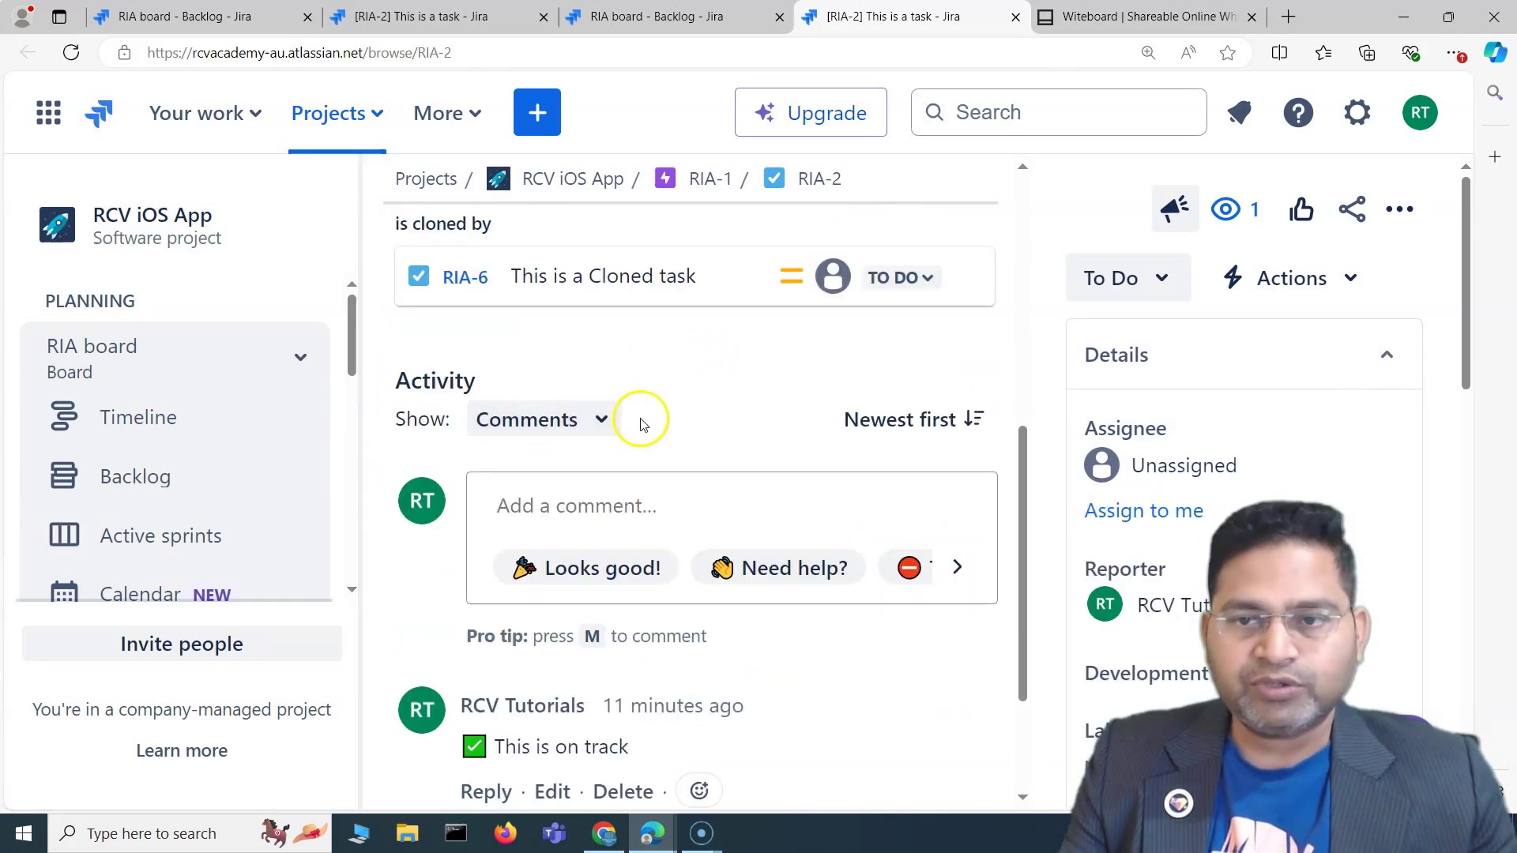
pyautogui.scroll(1, 642, 421)
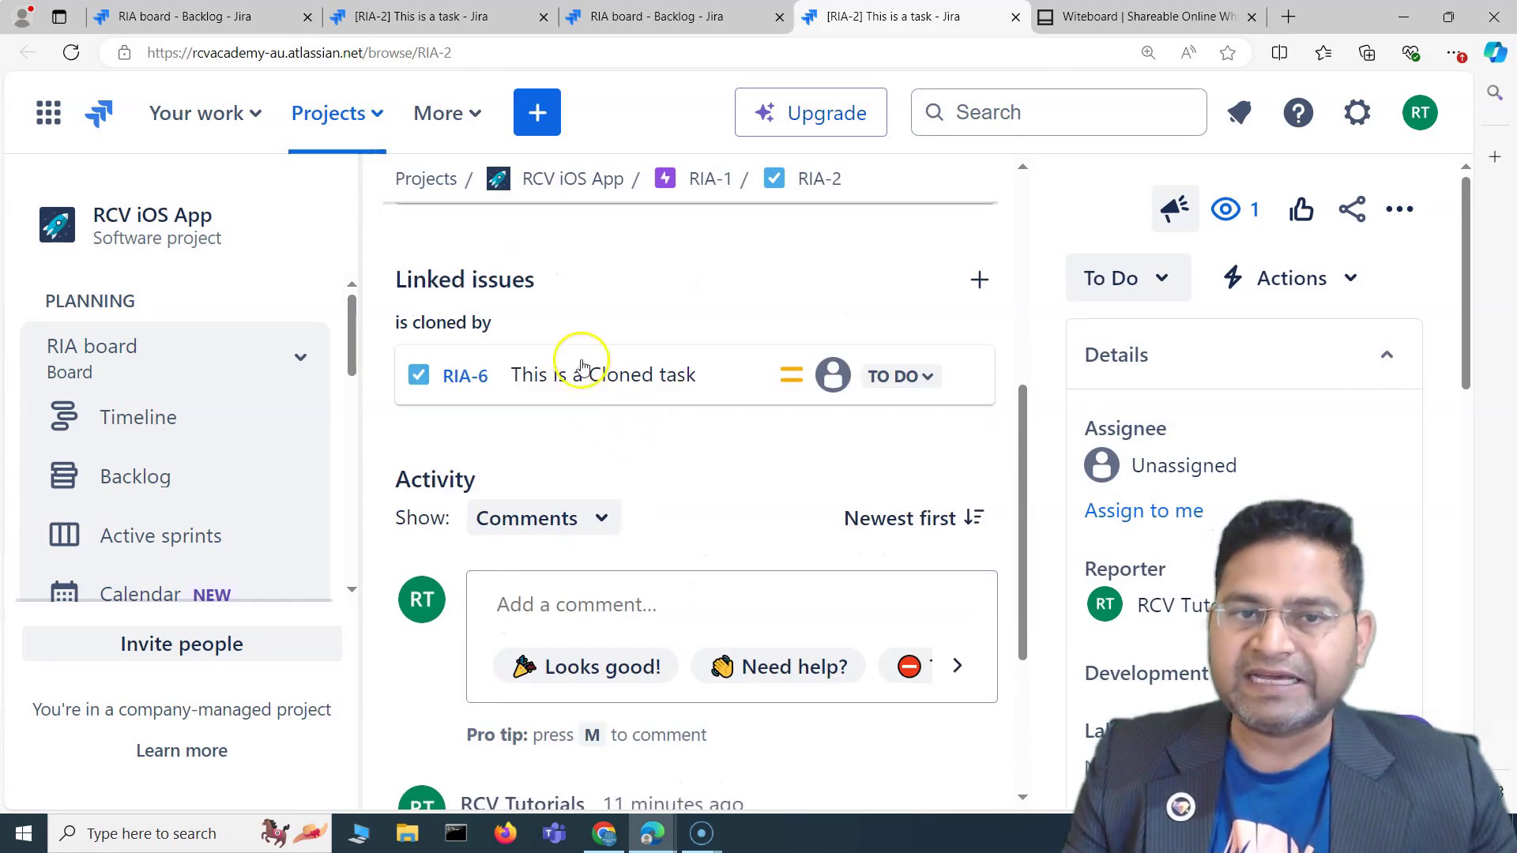
pyautogui.scroll(5, 592, 356)
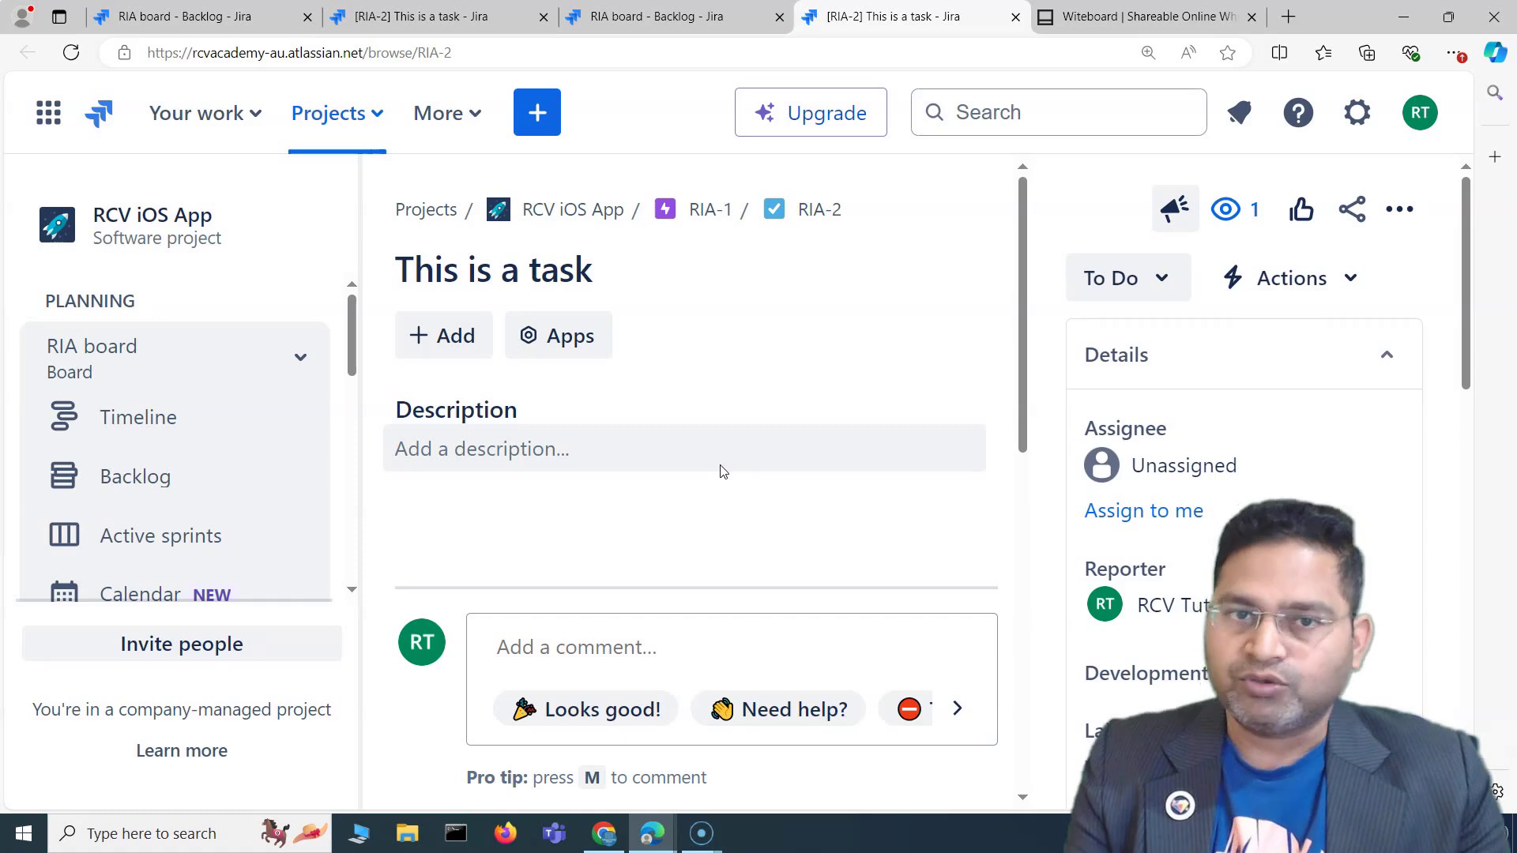
pyautogui.scroll(-5, 731, 487)
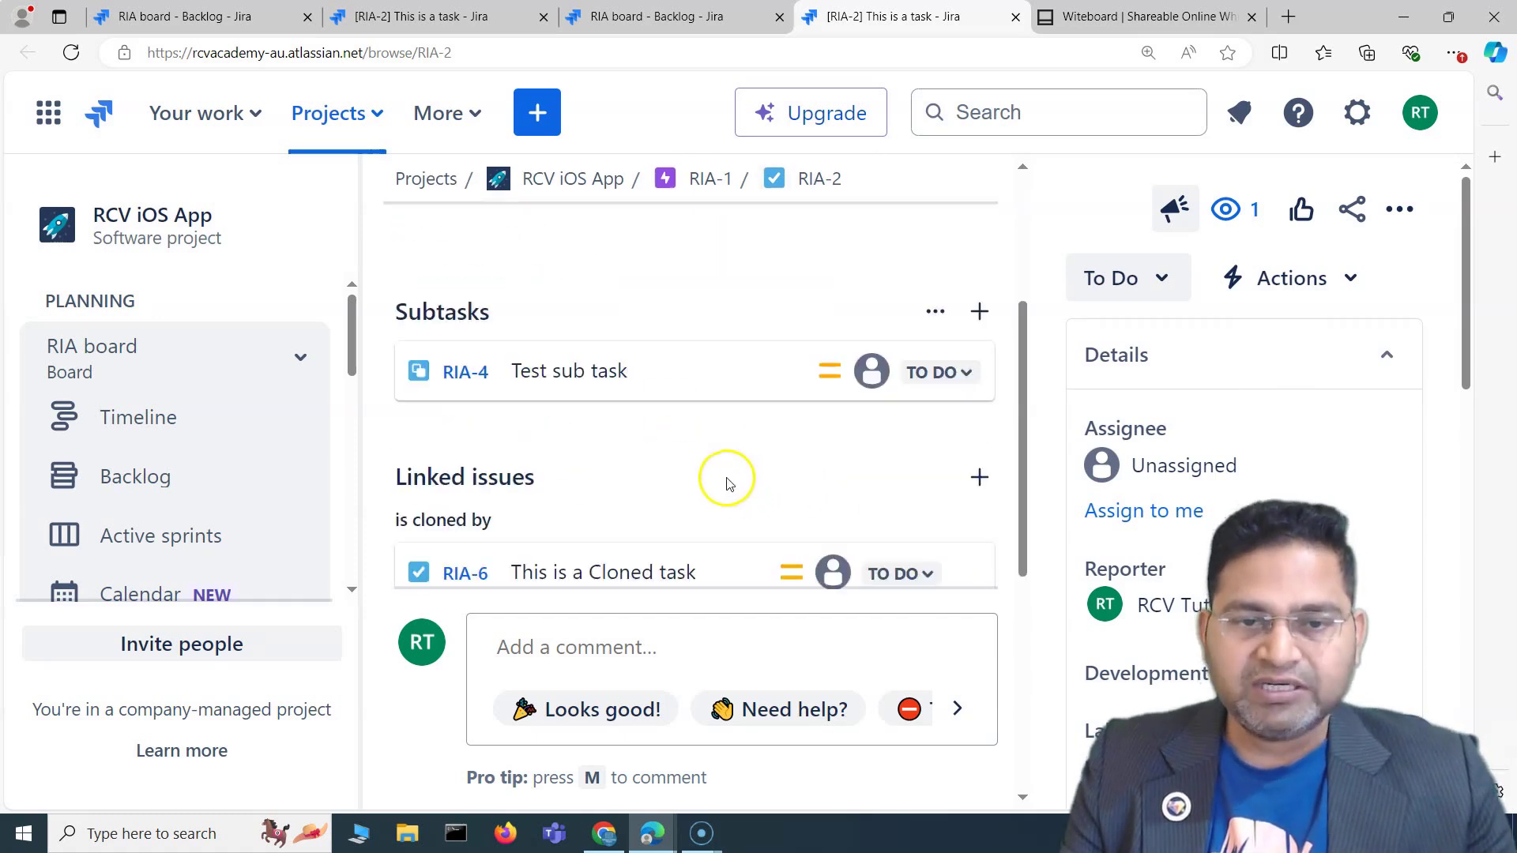
pyautogui.scroll(-3, 707, 496)
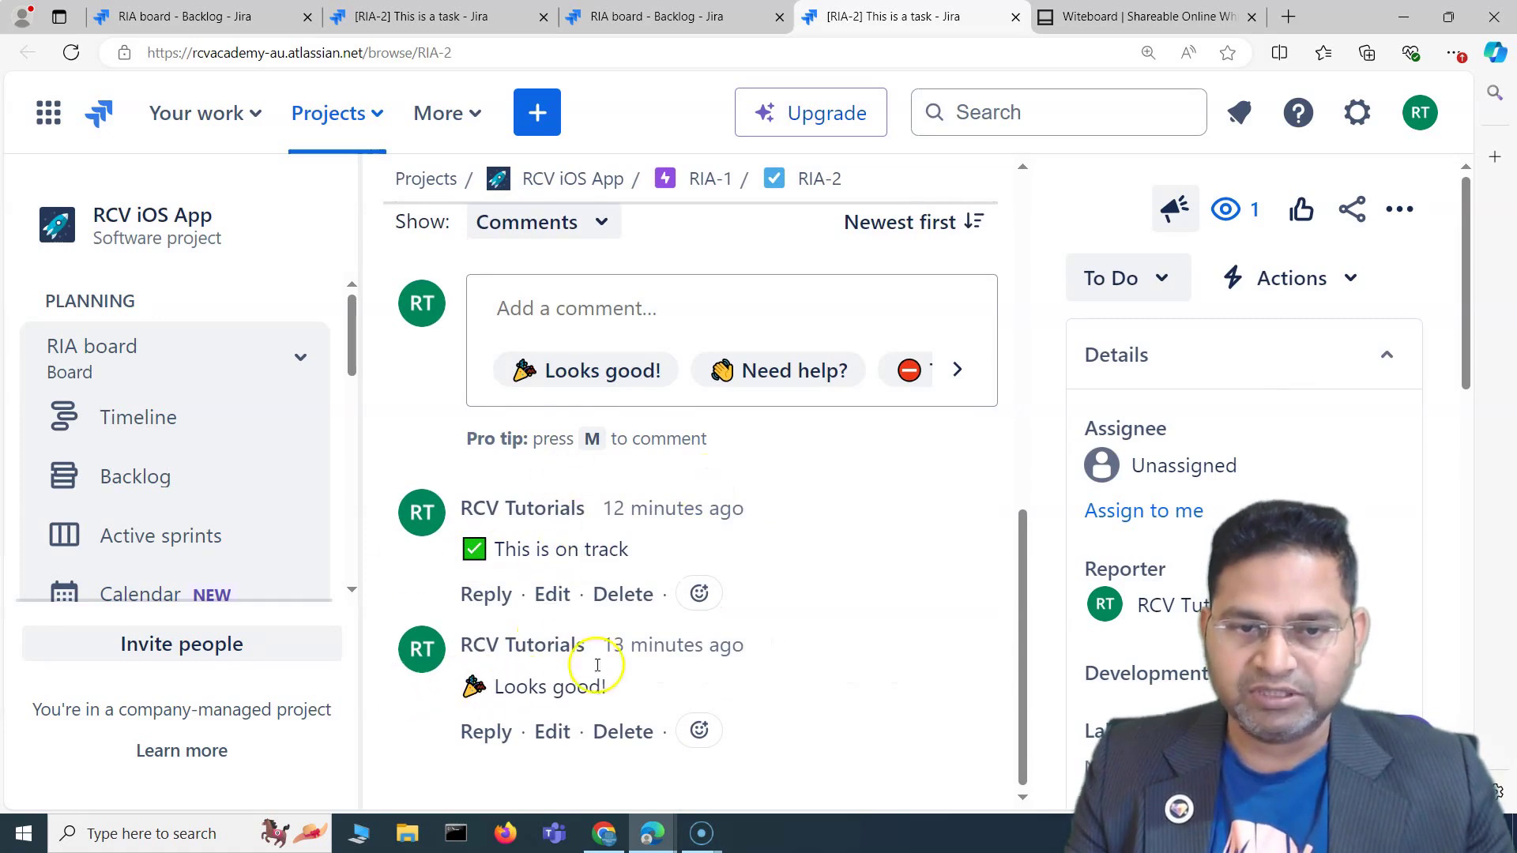
pyautogui.scroll(3, 770, 608)
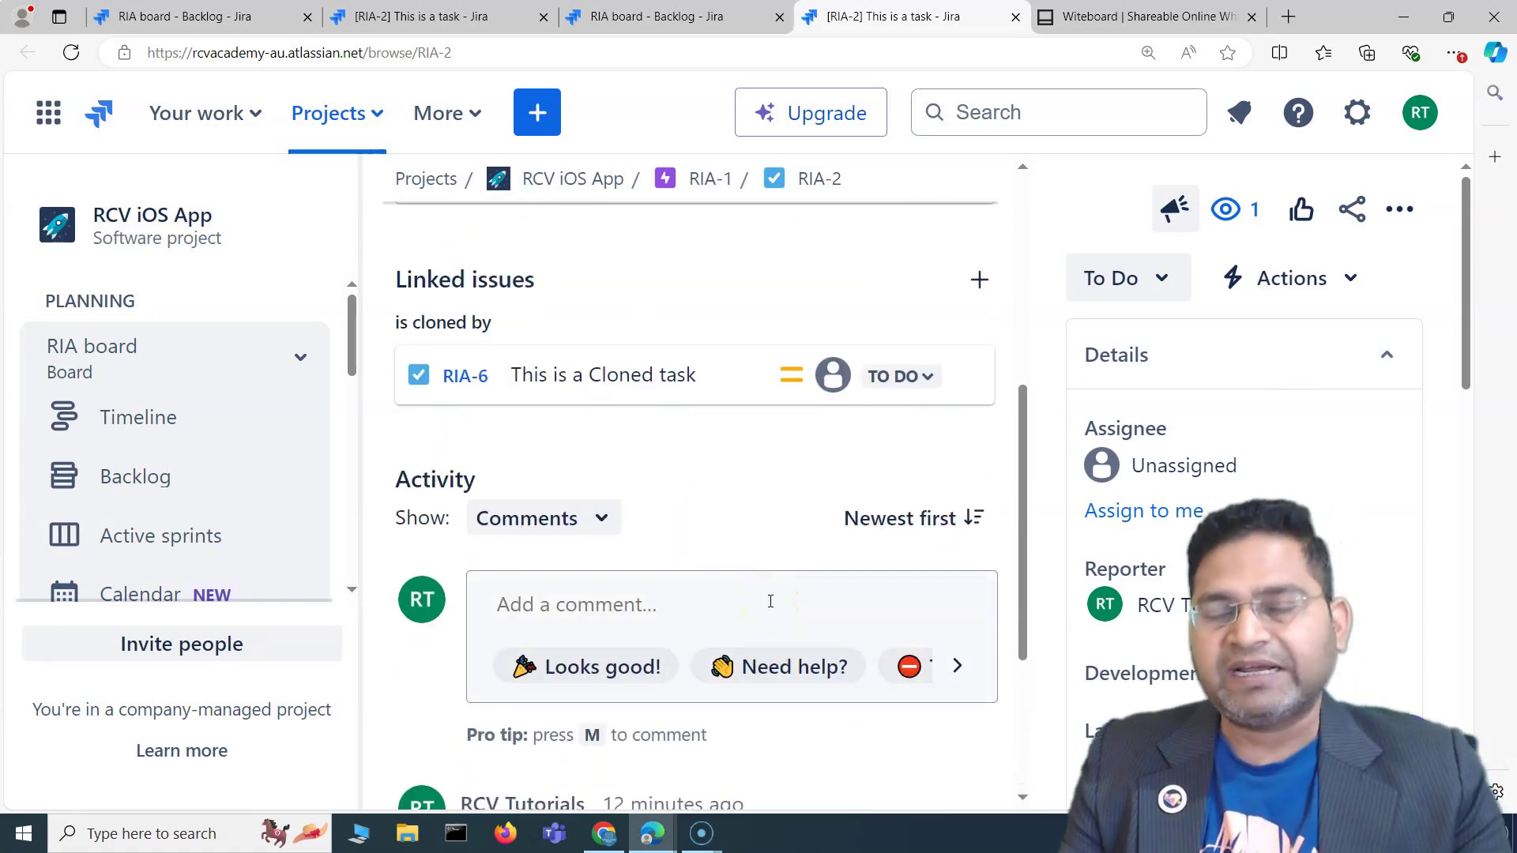
pyautogui.scroll(-4, 697, 507)
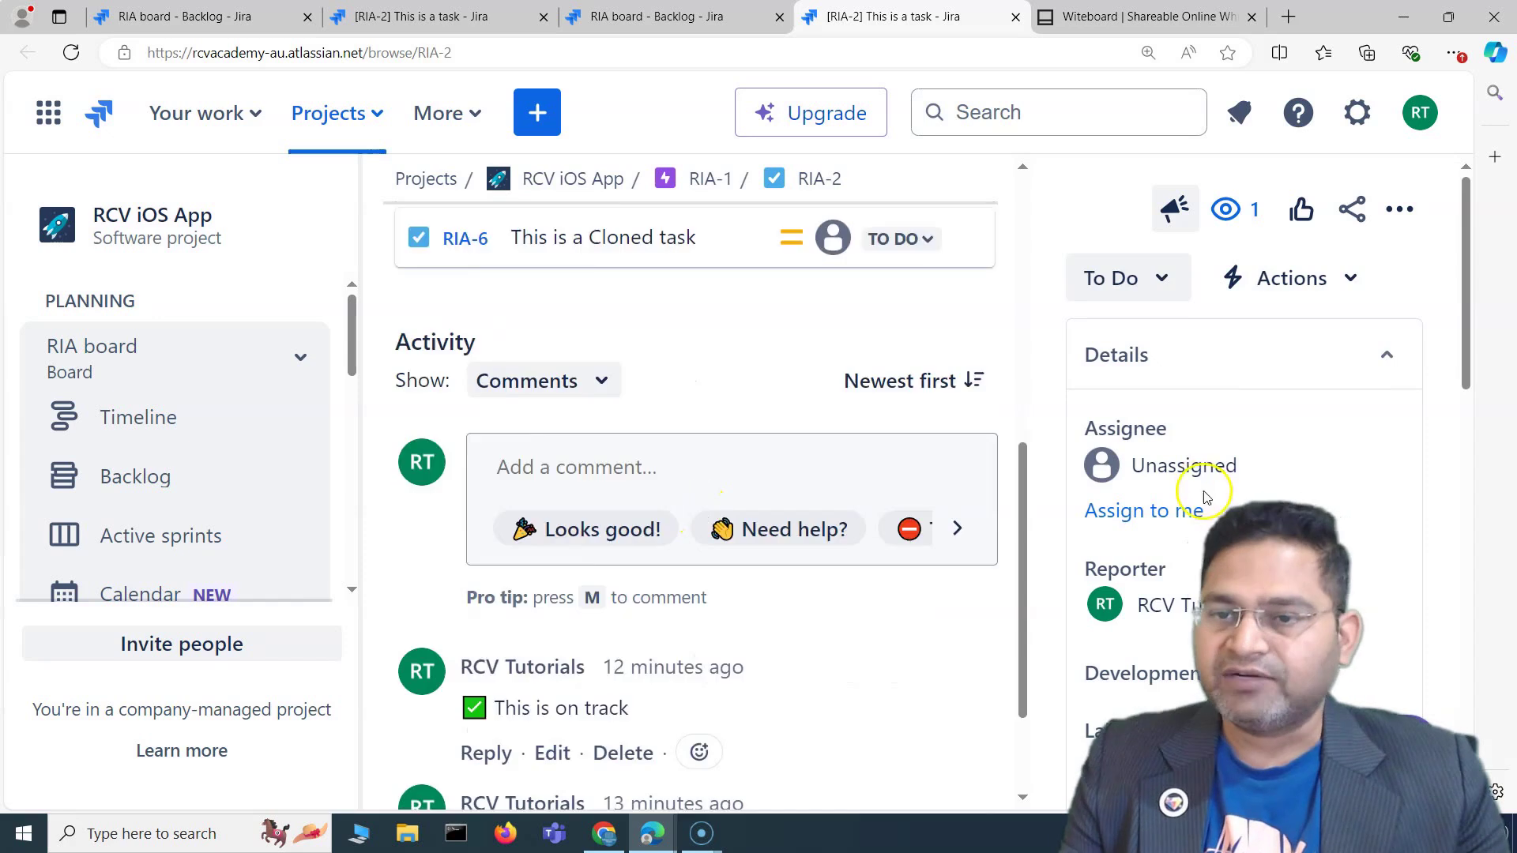
pyautogui.scroll(-5, 1201, 494)
pyautogui.scroll(1, 1169, 507)
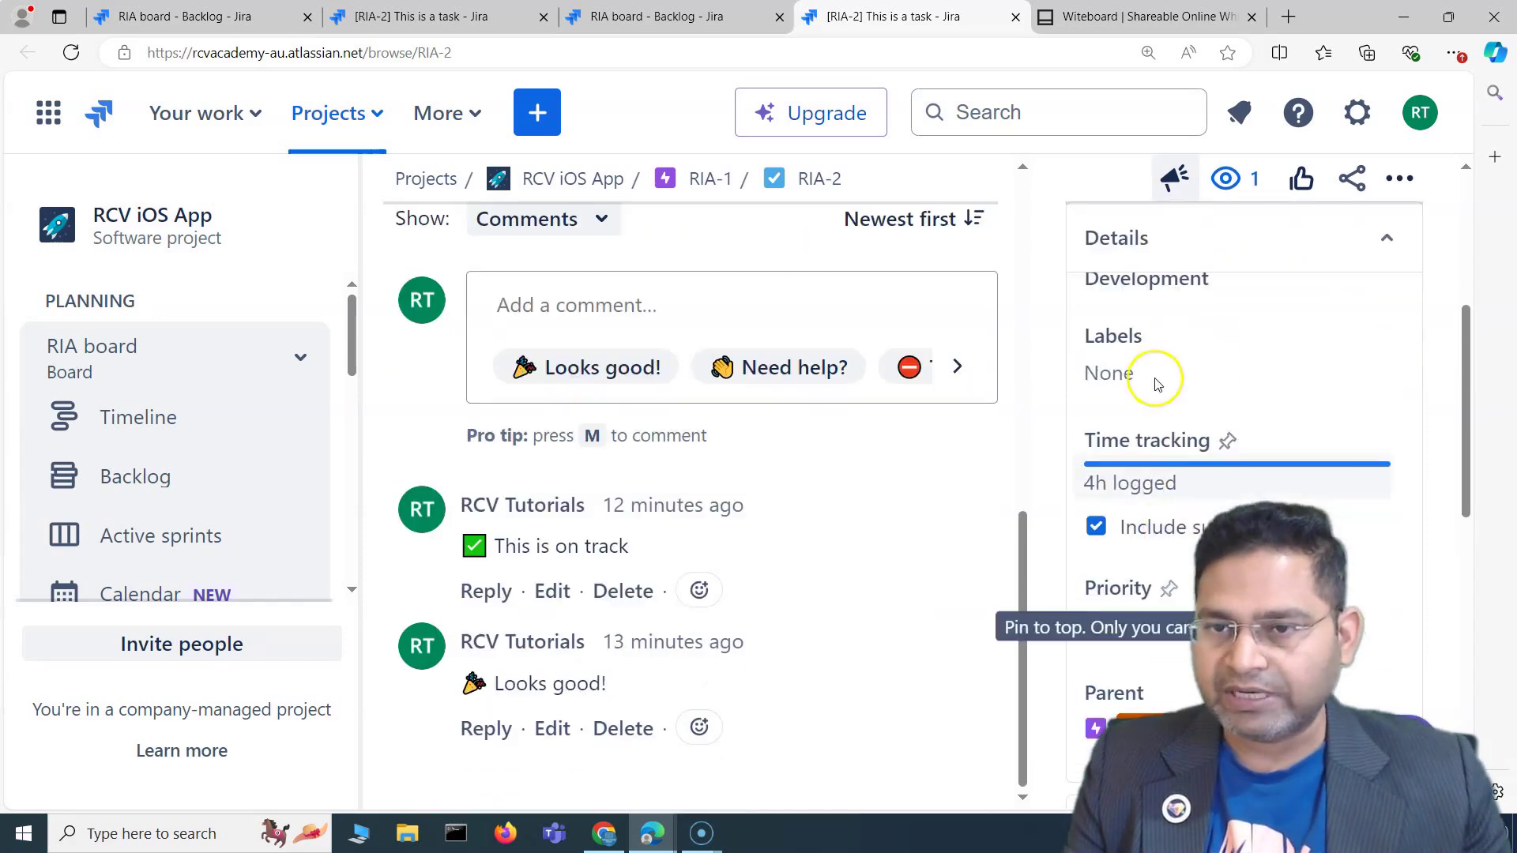
pyautogui.scroll(4, 738, 609)
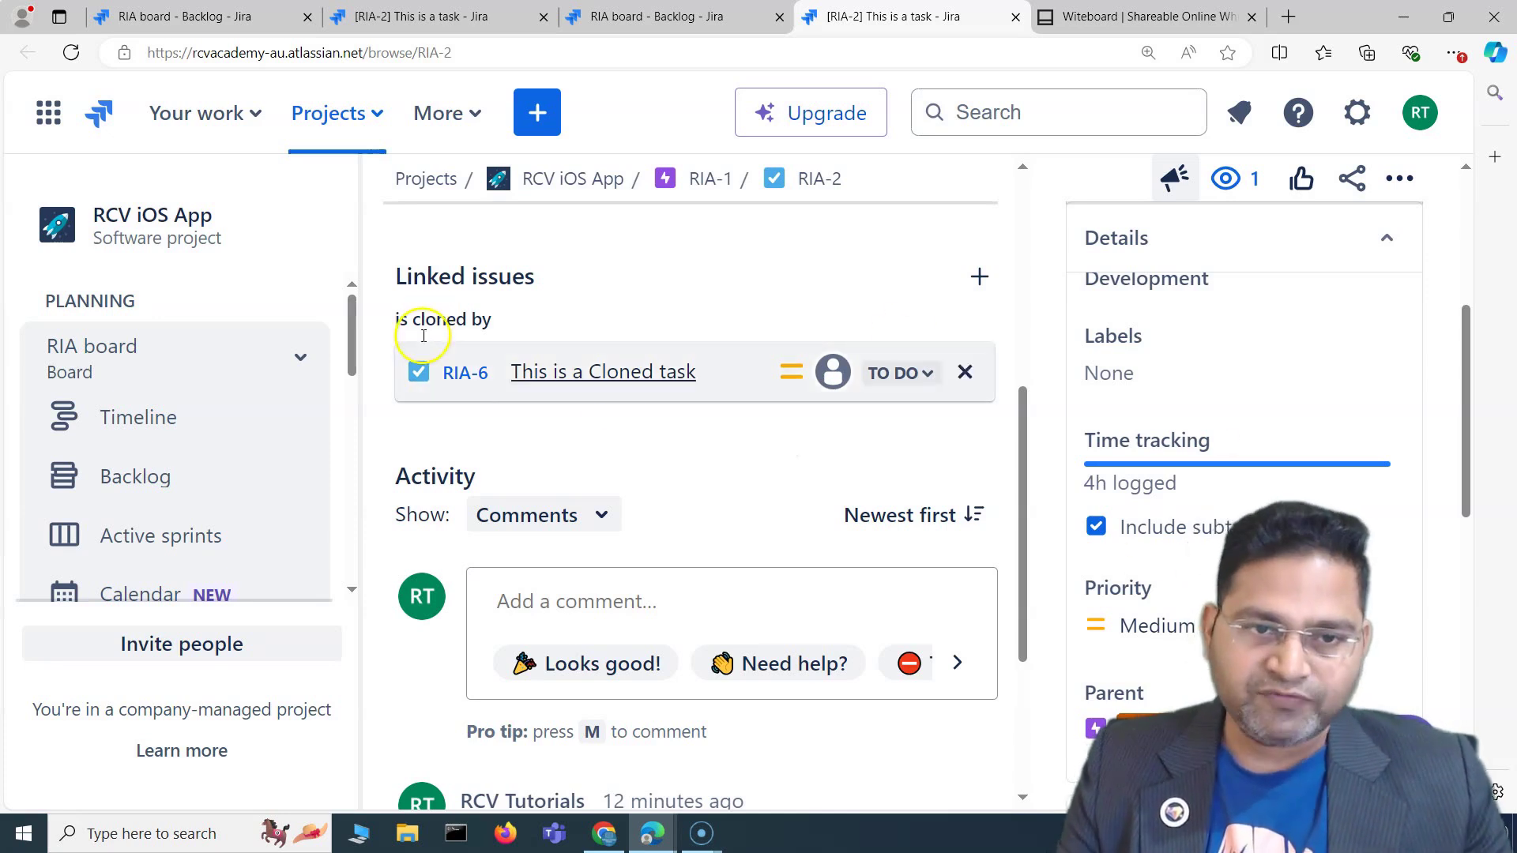
# - Open RIA-6 from RIA-2's 'is cloned by' link and review its page
pyautogui.click(463, 374)
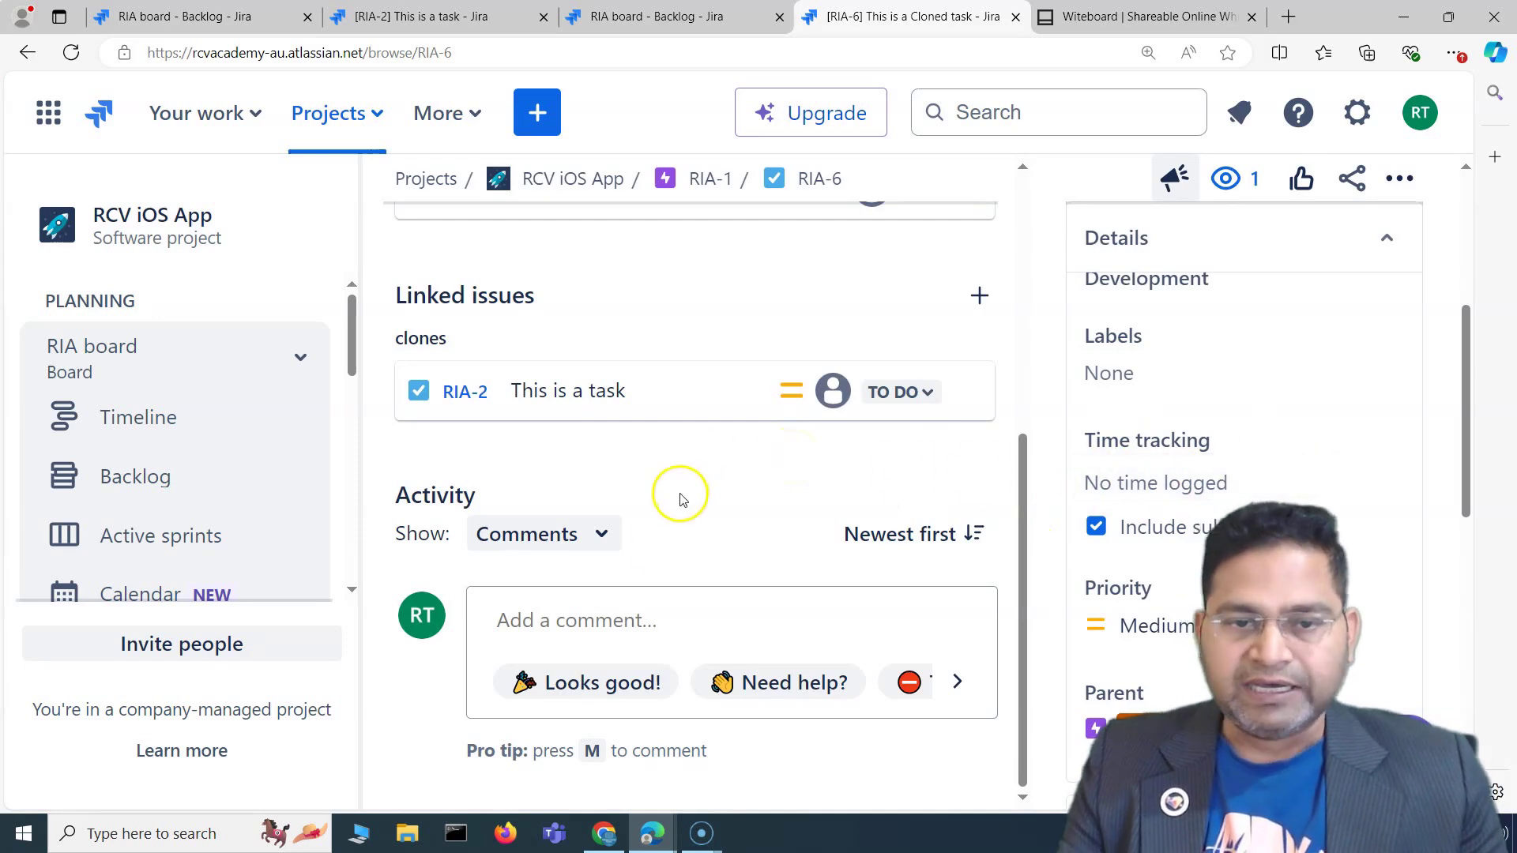
pyautogui.scroll(3, 775, 514)
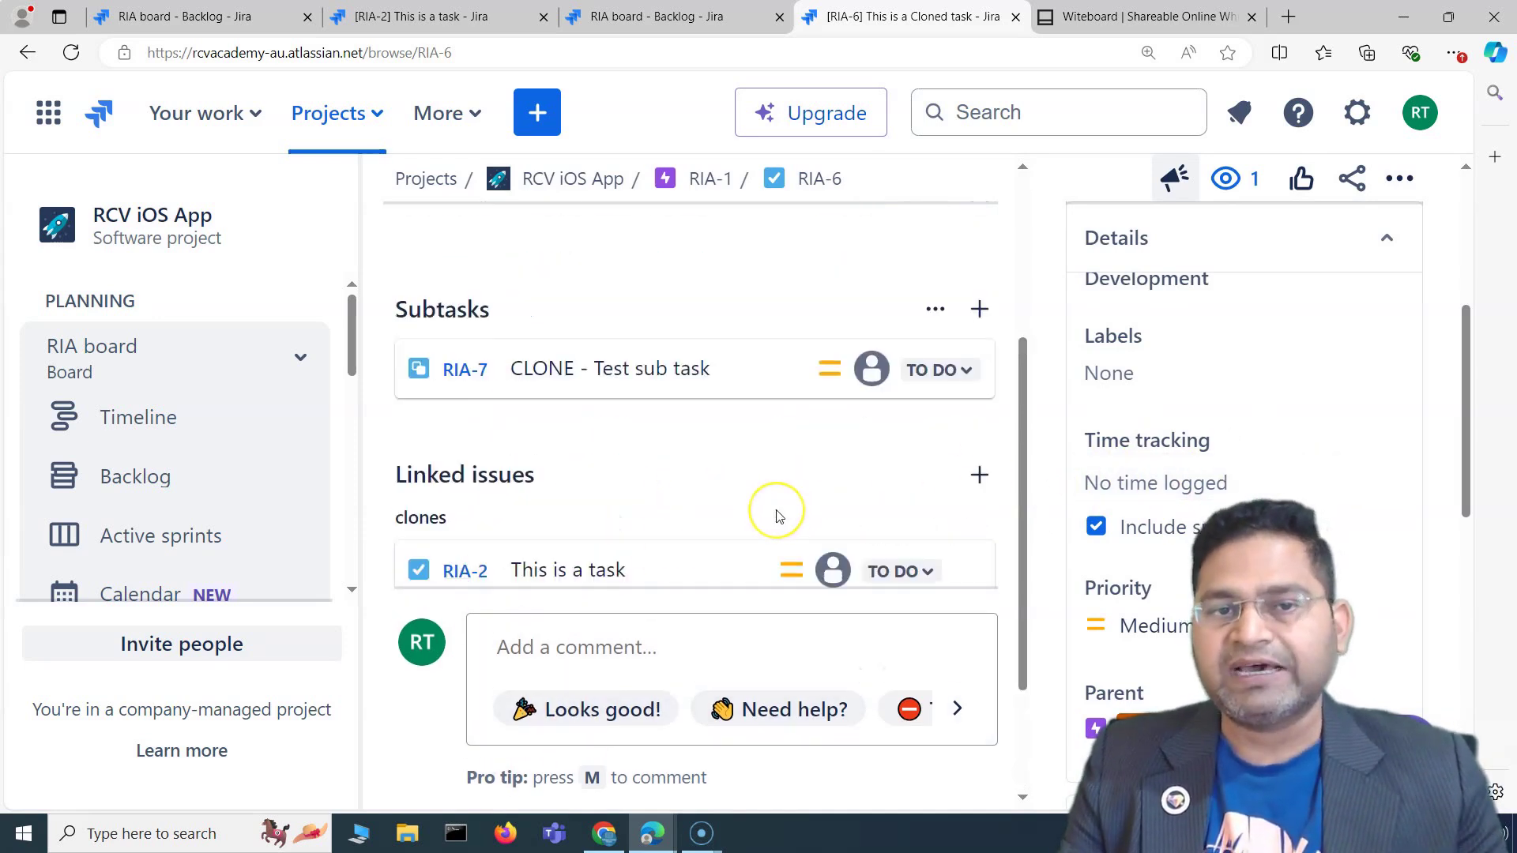
pyautogui.scroll(3, 777, 516)
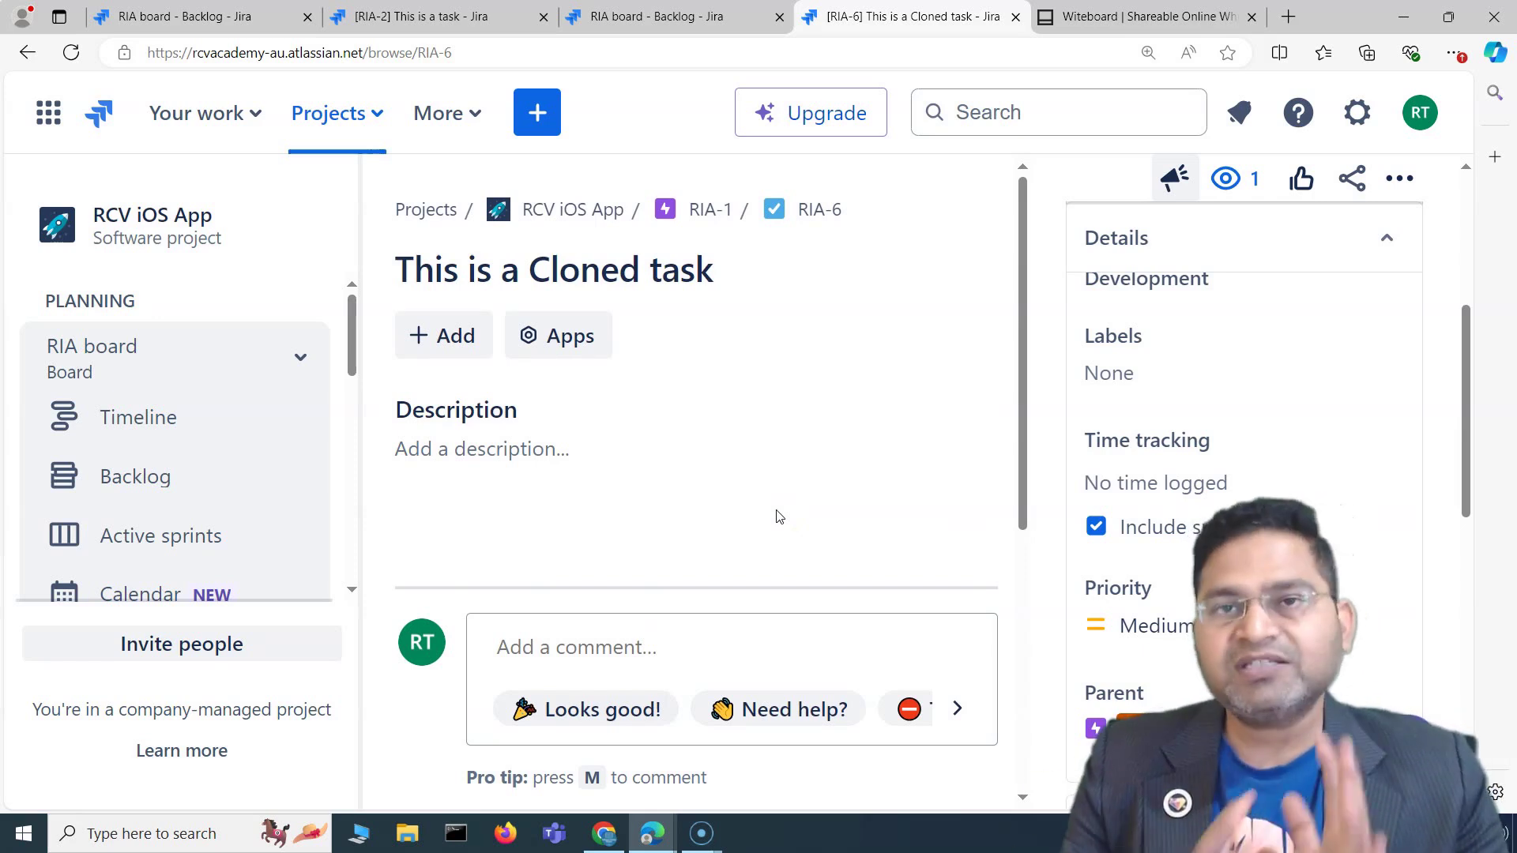
pyautogui.click(777, 496)
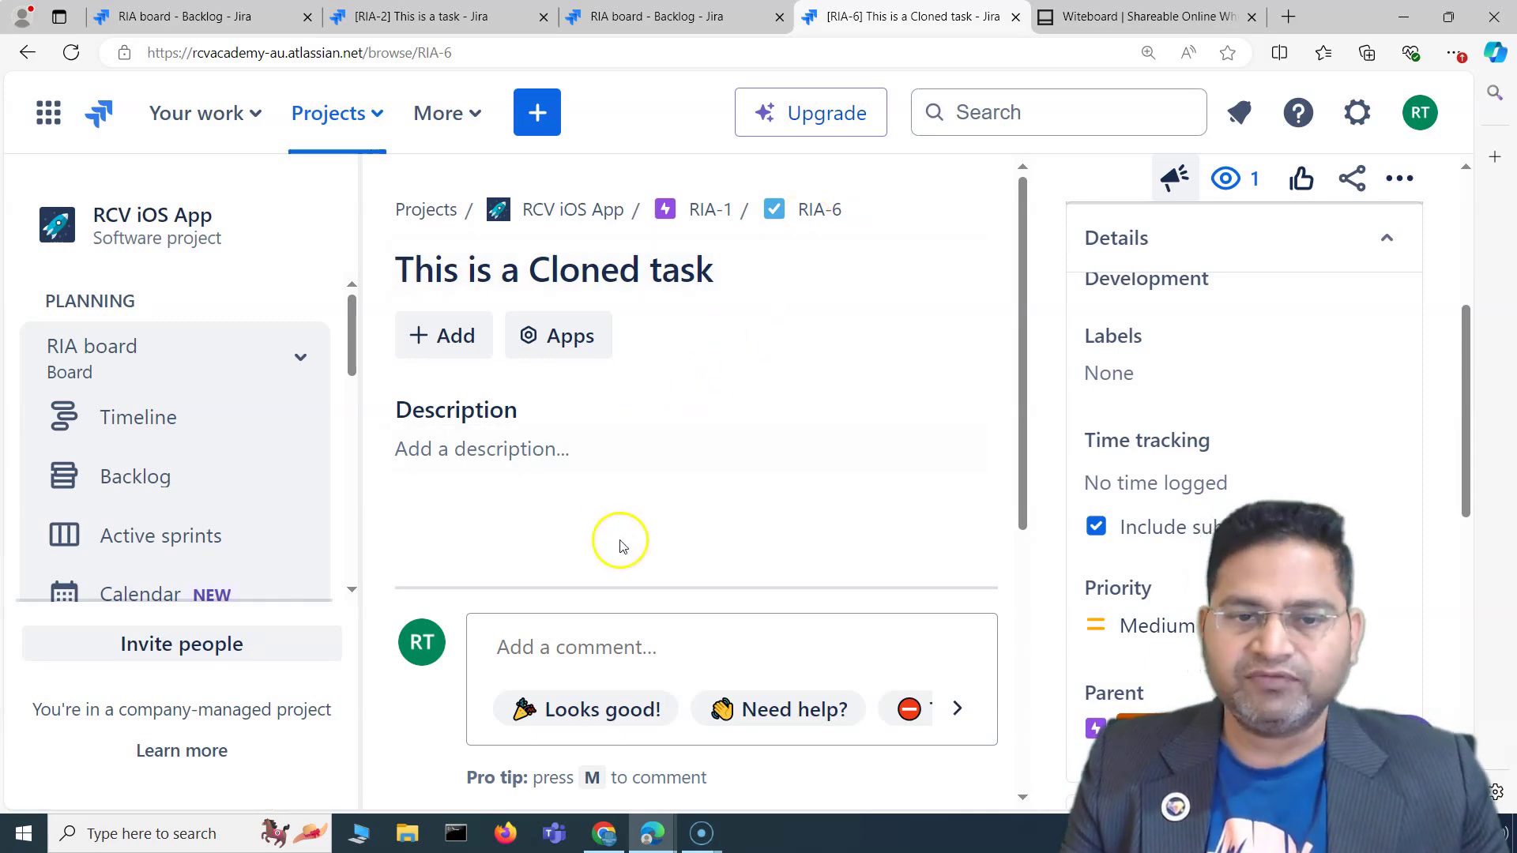
pyautogui.scroll(-5, 620, 535)
# - Return to RIA-2, open subtask RIA-4 'Test sub task', and show its actions list
pyautogui.click(465, 392)
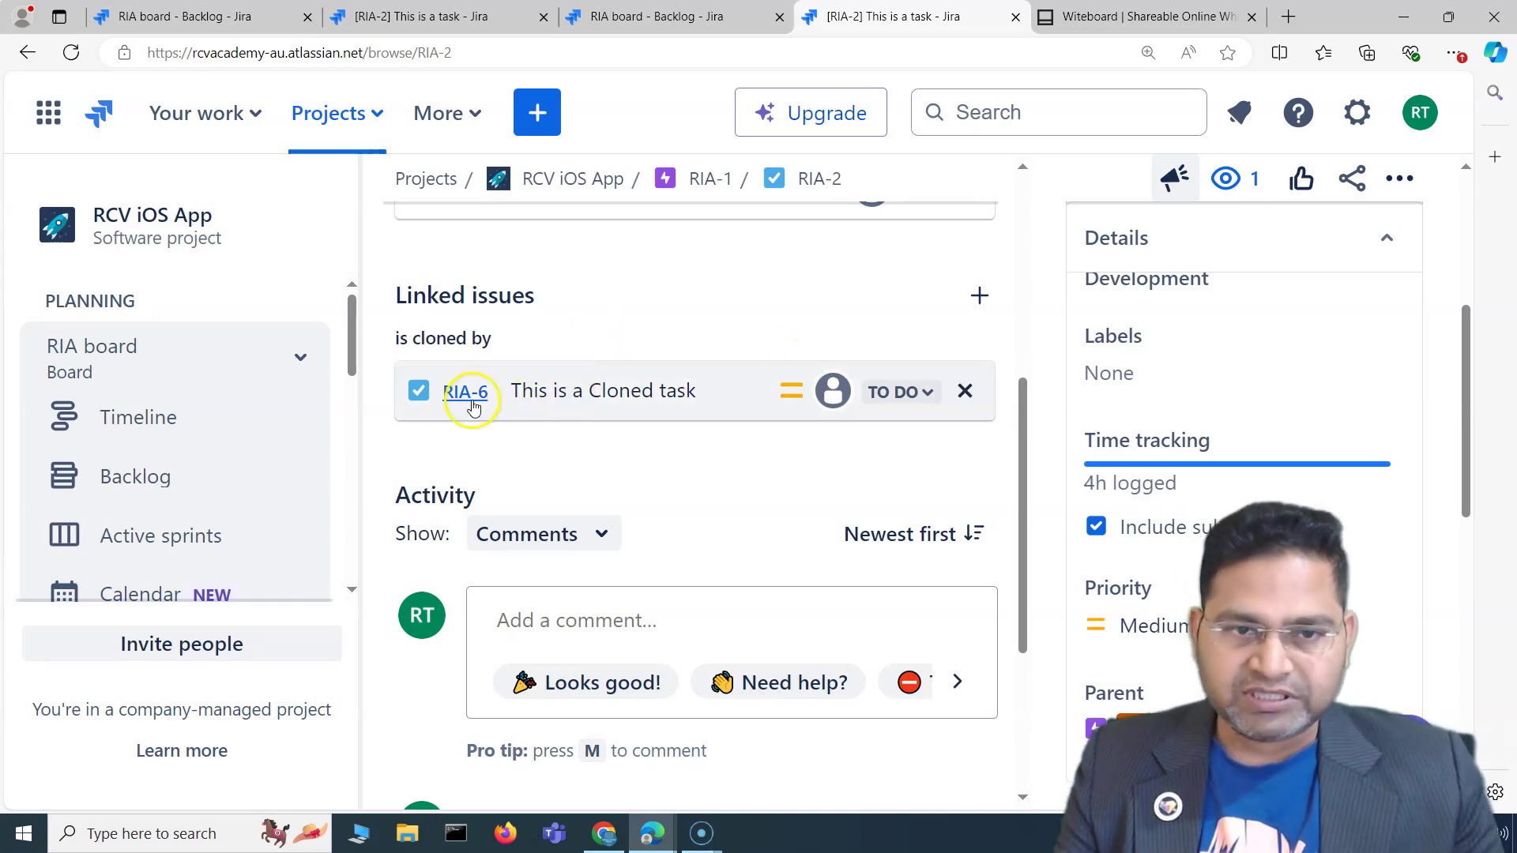
pyautogui.scroll(4, 423, 542)
pyautogui.scroll(-1, 592, 485)
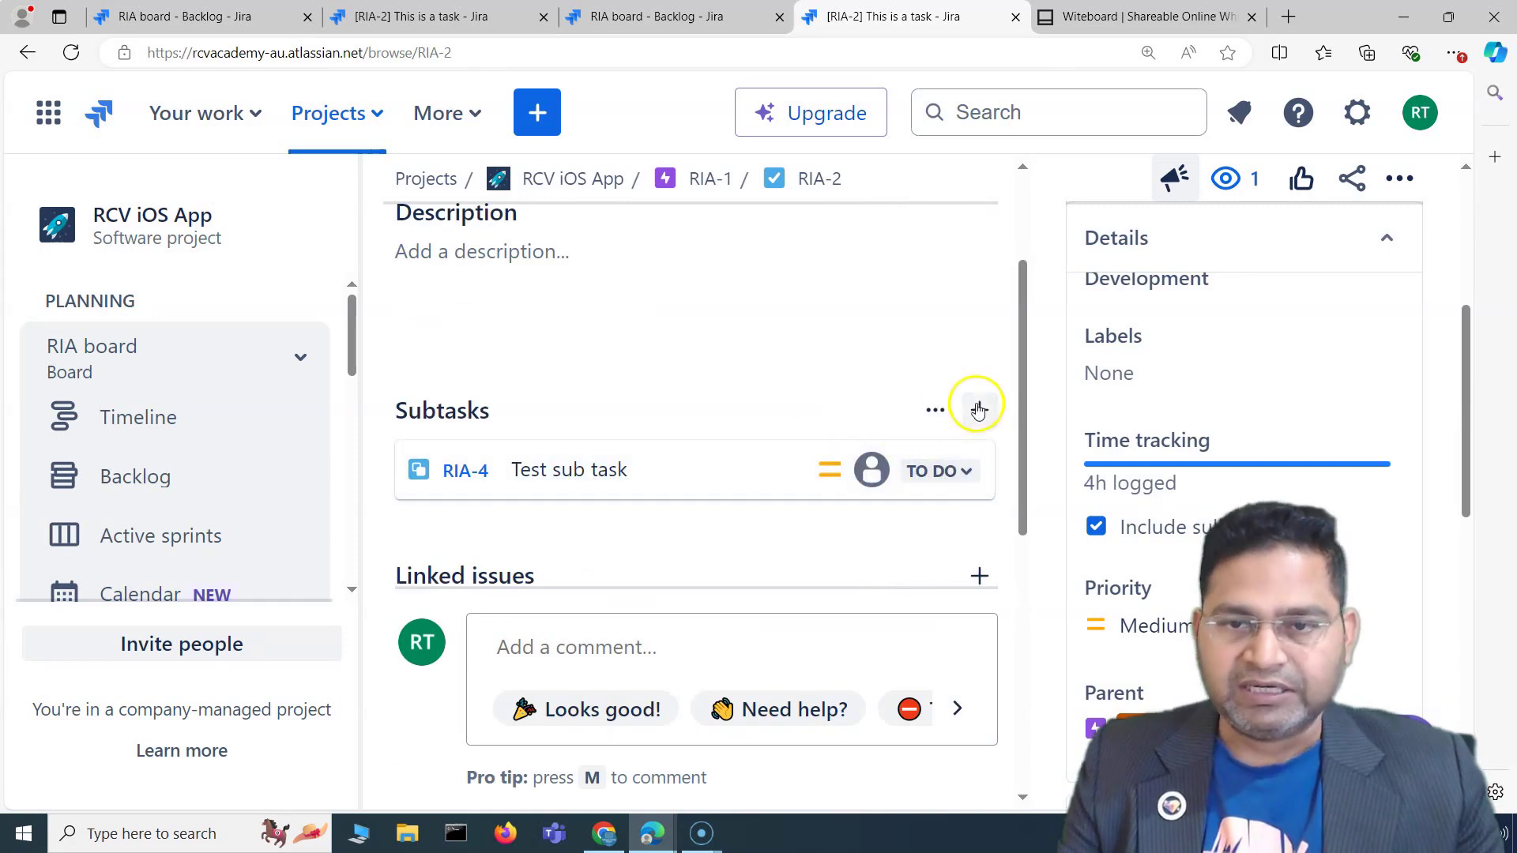
pyautogui.click(934, 410)
pyautogui.click(465, 471)
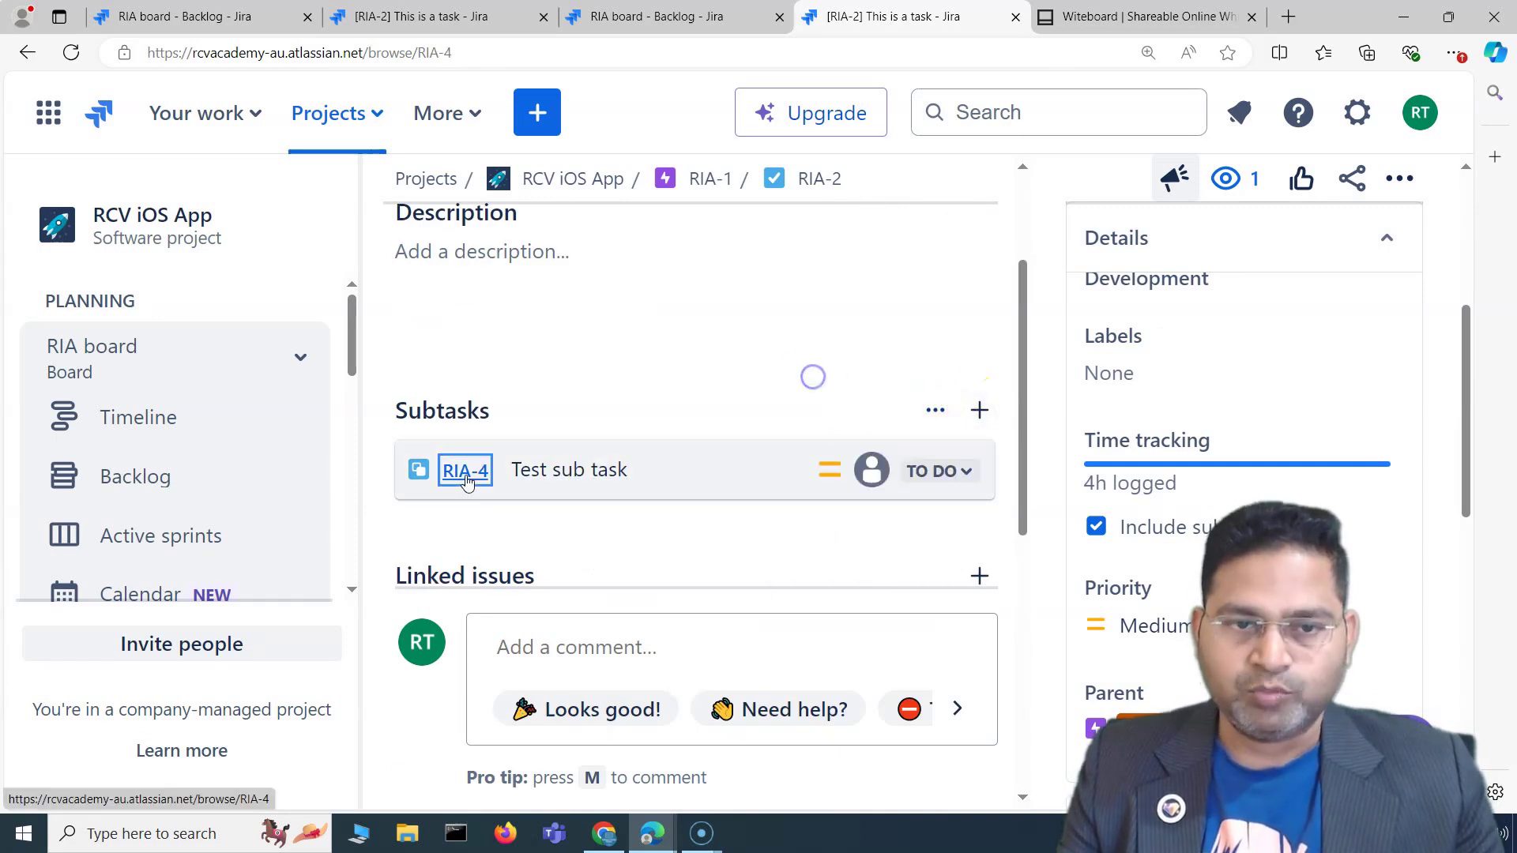
pyautogui.click(1400, 177)
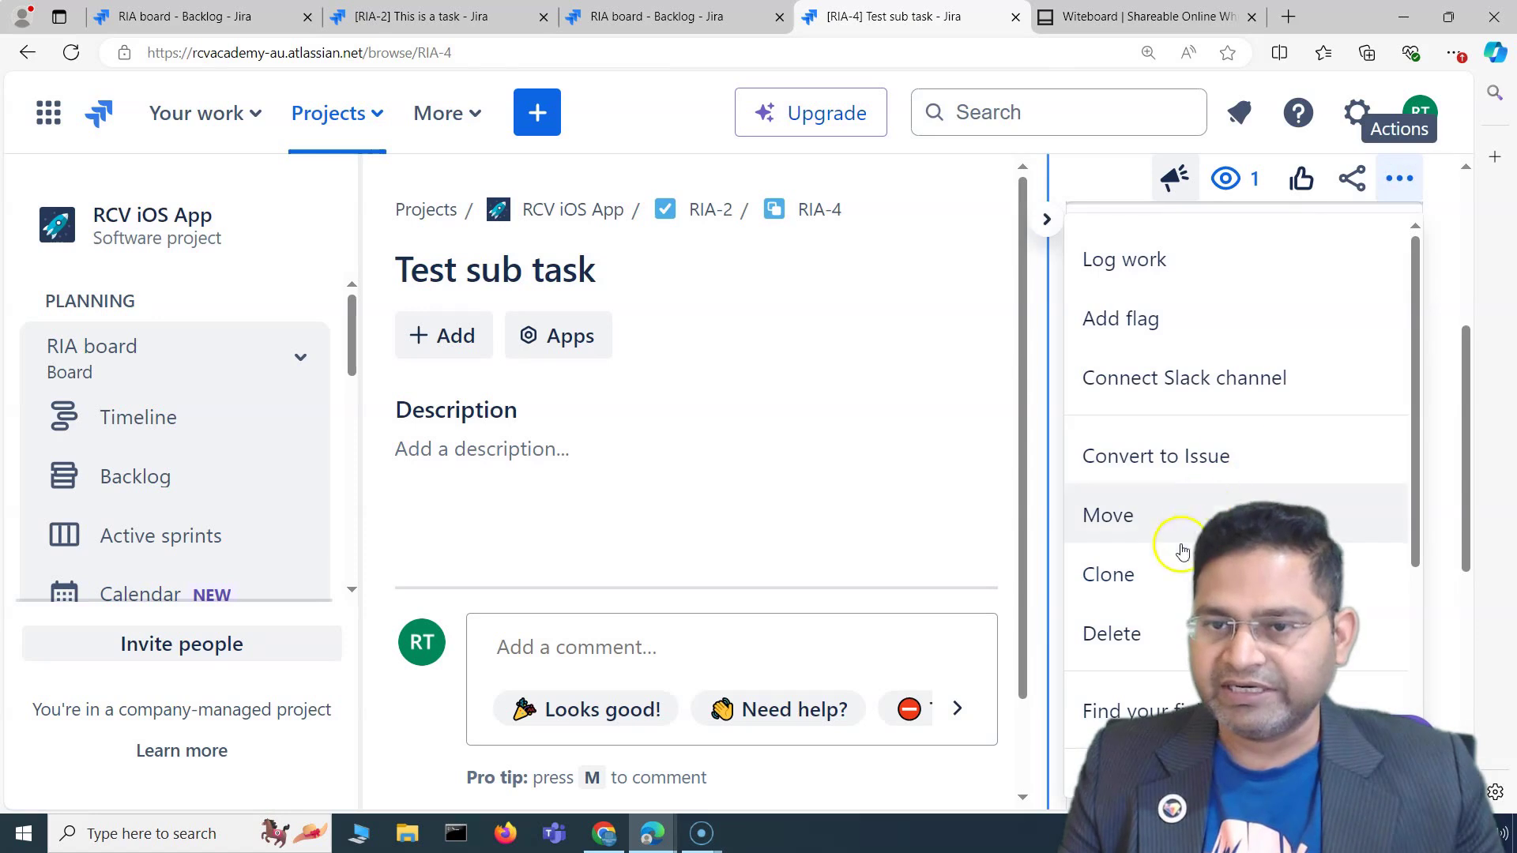
pyautogui.click(1148, 583)
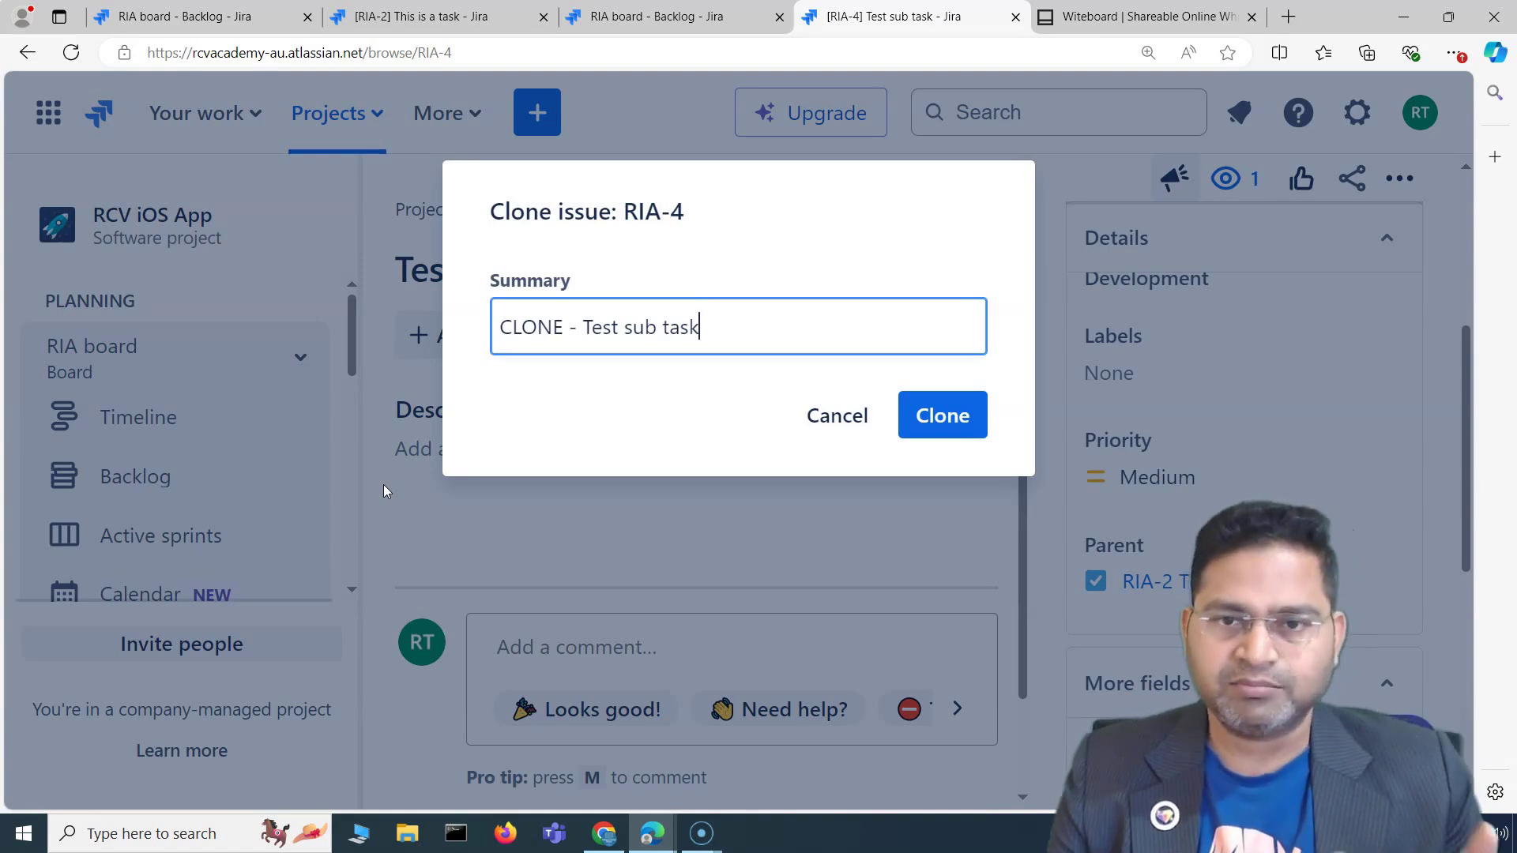
pyautogui.click(839, 425)
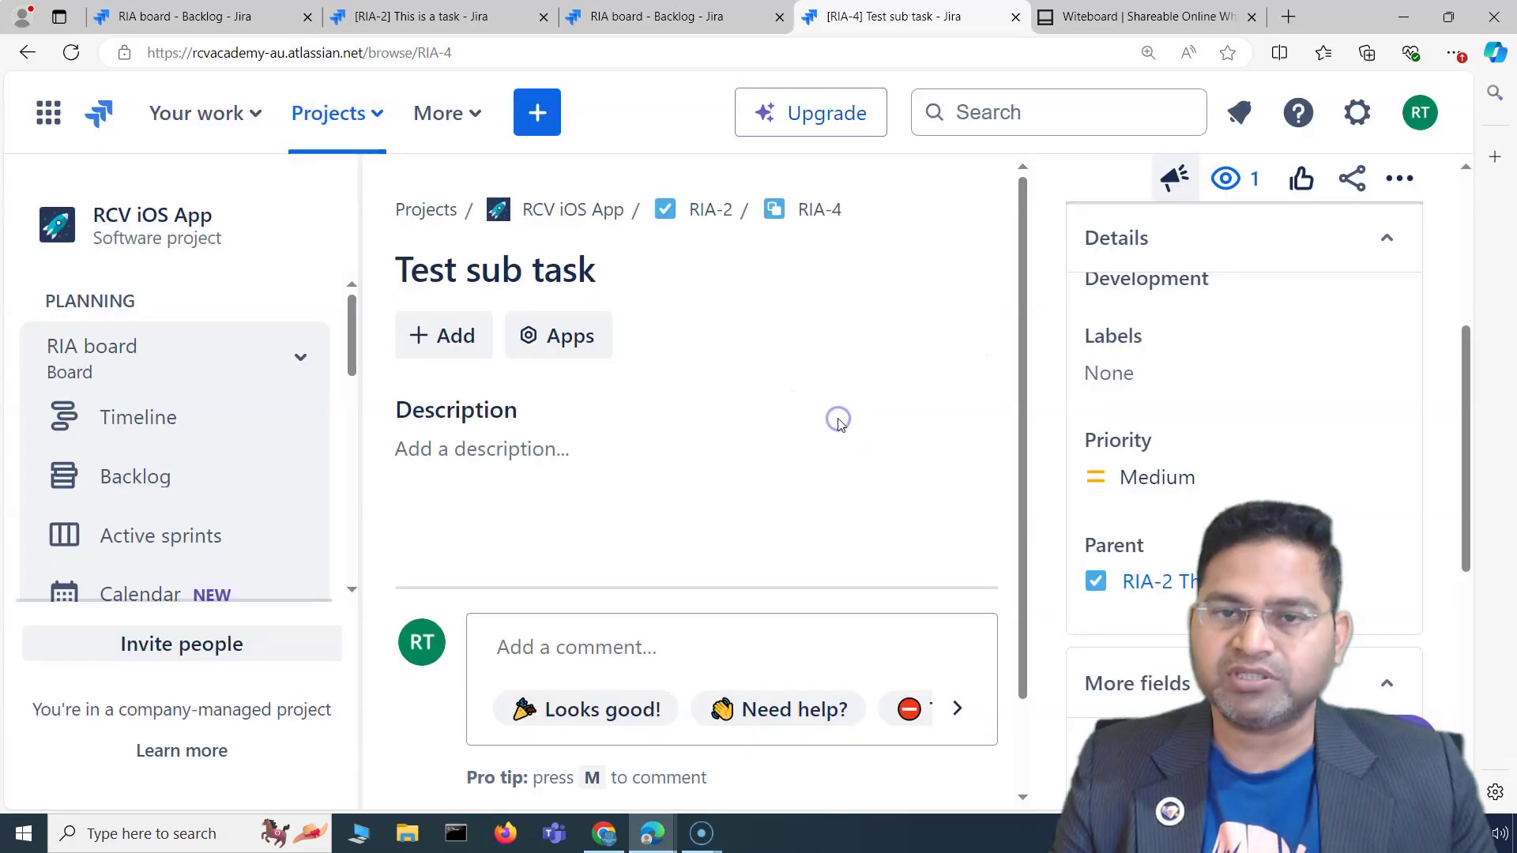